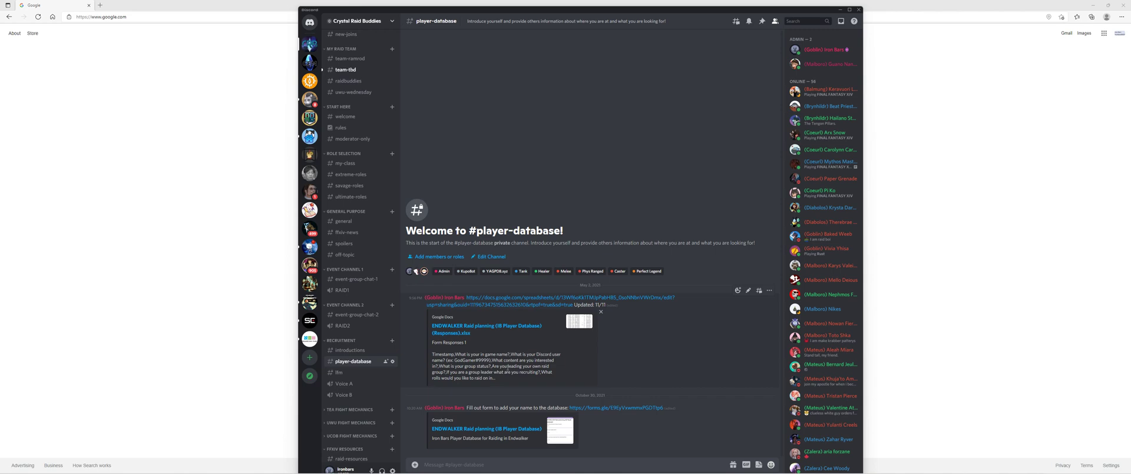
- Open the linked Google Sheets file "ENDWALKER Raid planning (IB Player Database) (Responses).xlsx" in the browser
left_click(487, 328)
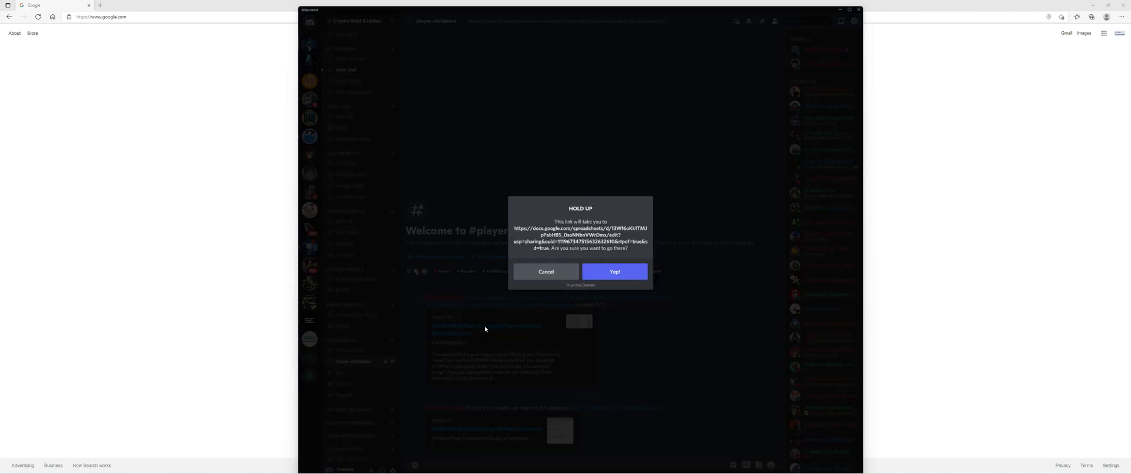
left_click(610, 277)
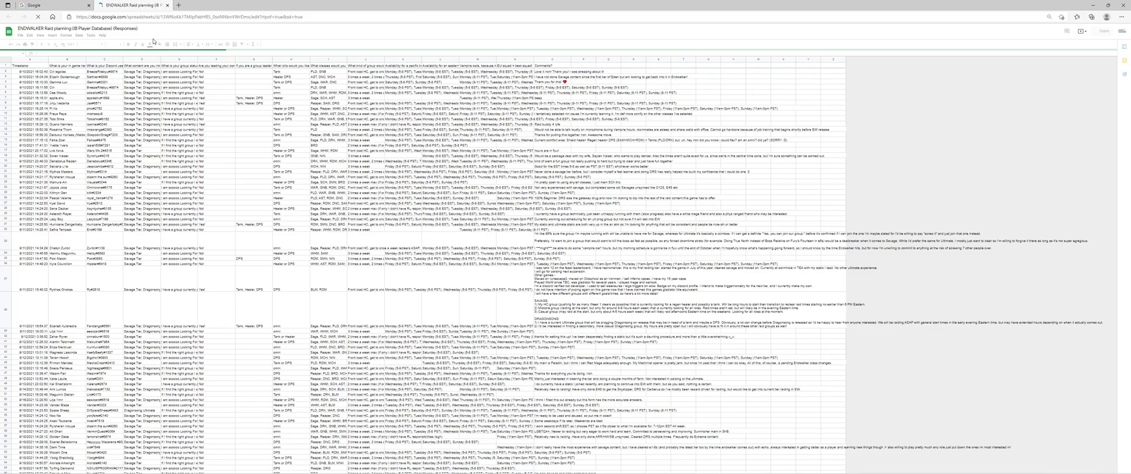
- Look through the player responses in the spreadsheet and return to the first rows
scroll(101, 325, "down", 5)
scroll(101, 325, "down", 10)
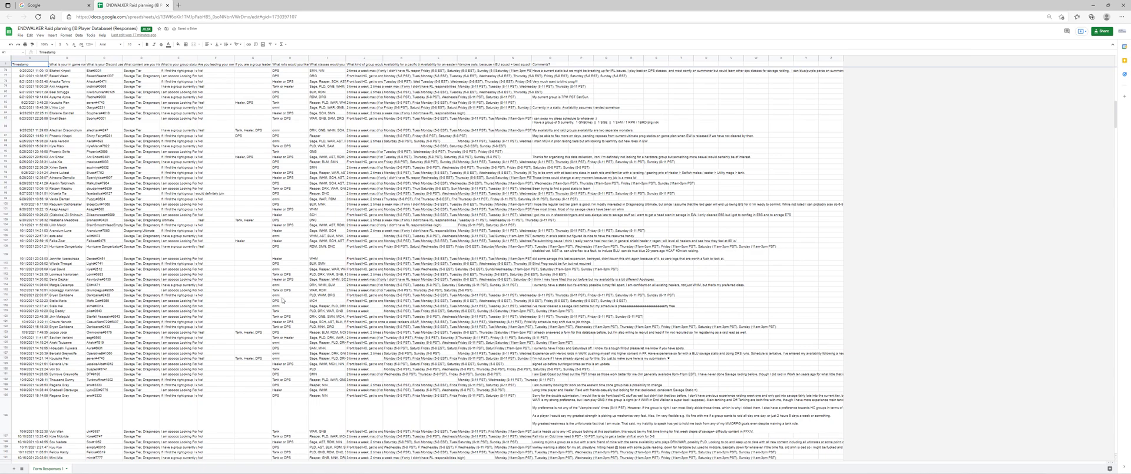
scroll(293, 298, "down", 8)
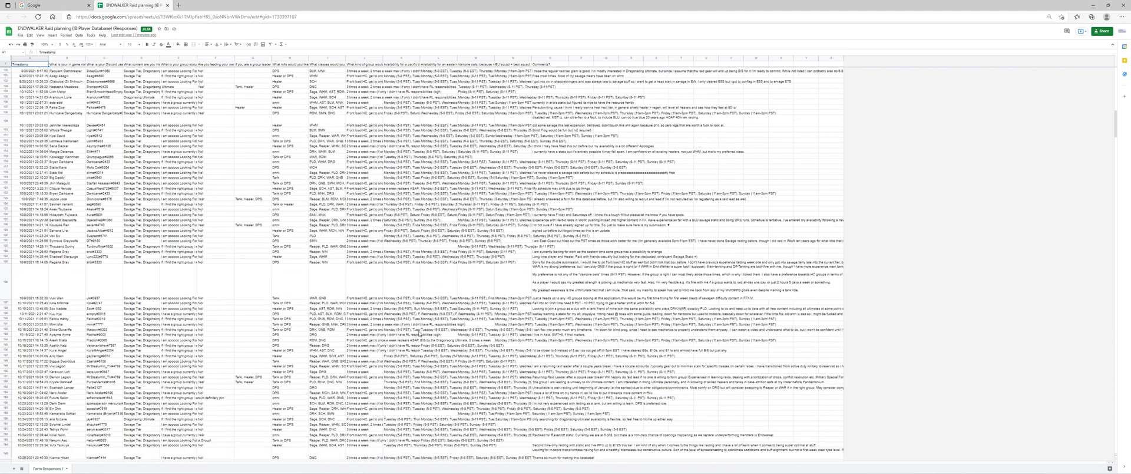
scroll(420, 333, "down", 15)
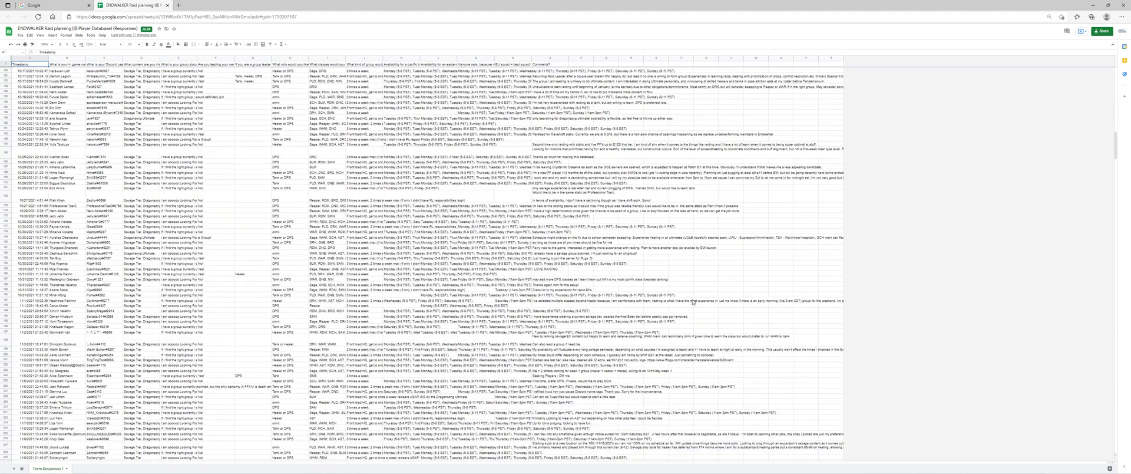
scroll(693, 302, "down", 4)
scroll(545, 331, "up", 5)
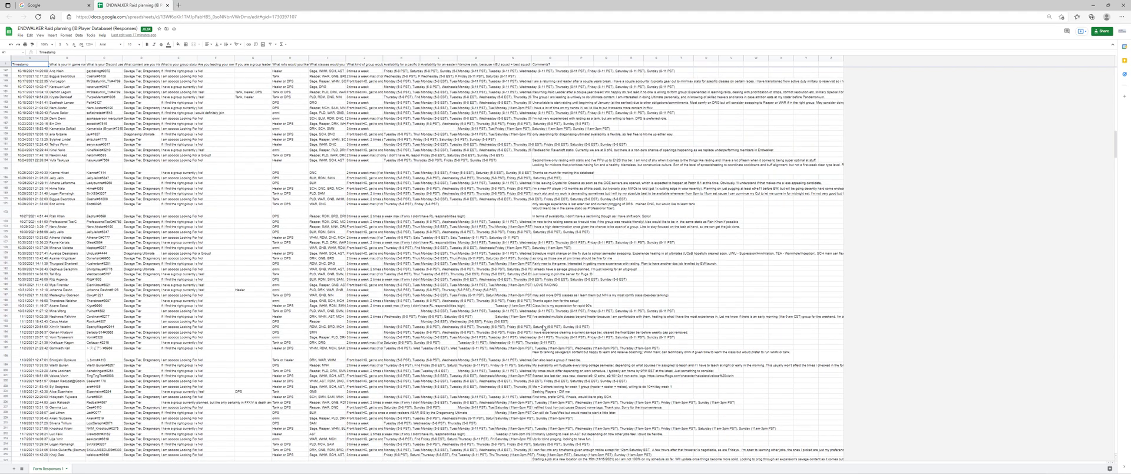
scroll(545, 328, "up", 20)
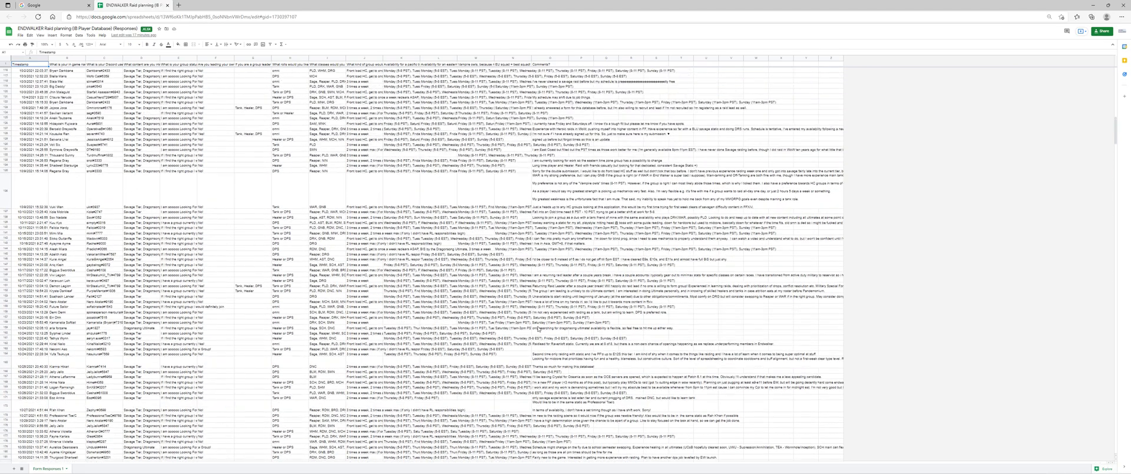
scroll(527, 328, "up", 20)
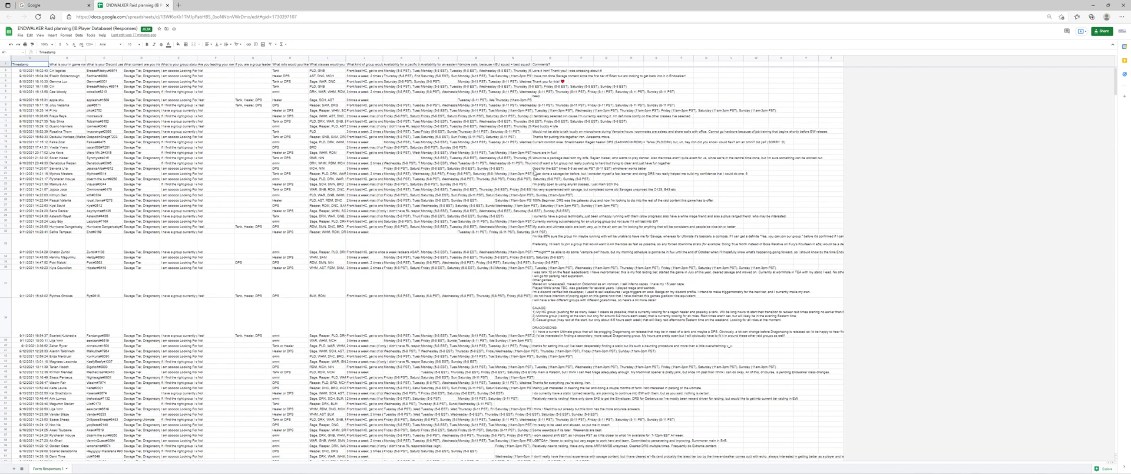
- Download the responses spreadsheet as an Excel file, open it in Excel and enable editing
left_click(20, 37)
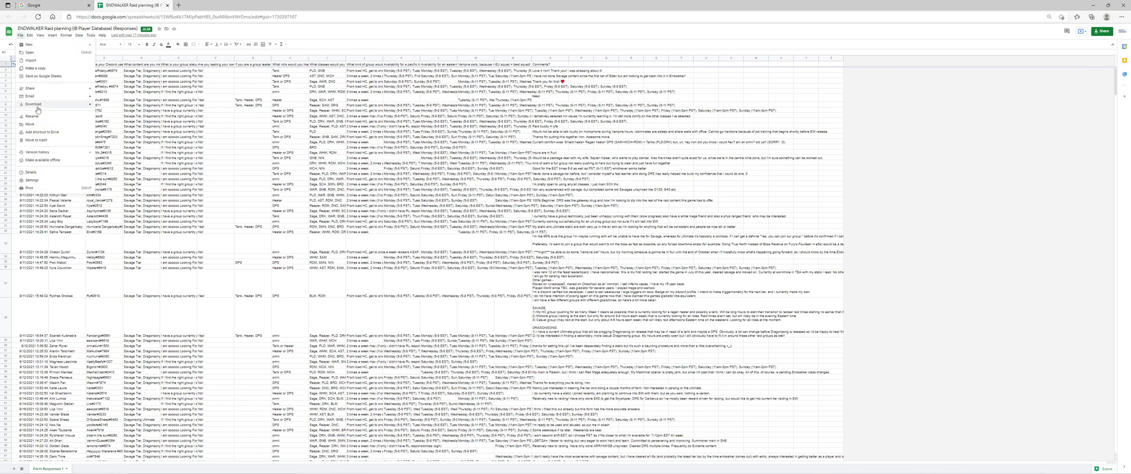
mouse_move(53, 106)
left_click(128, 106)
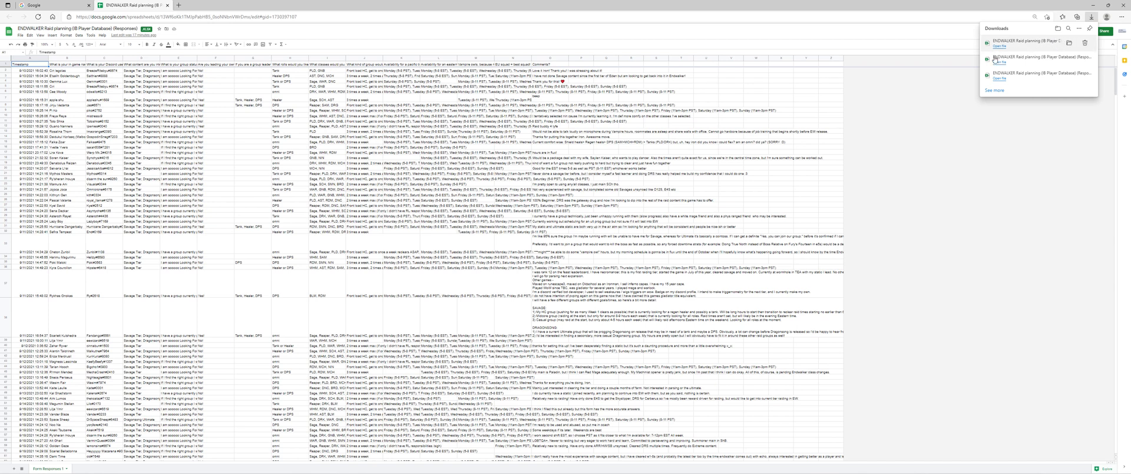
mouse_move(1025, 42)
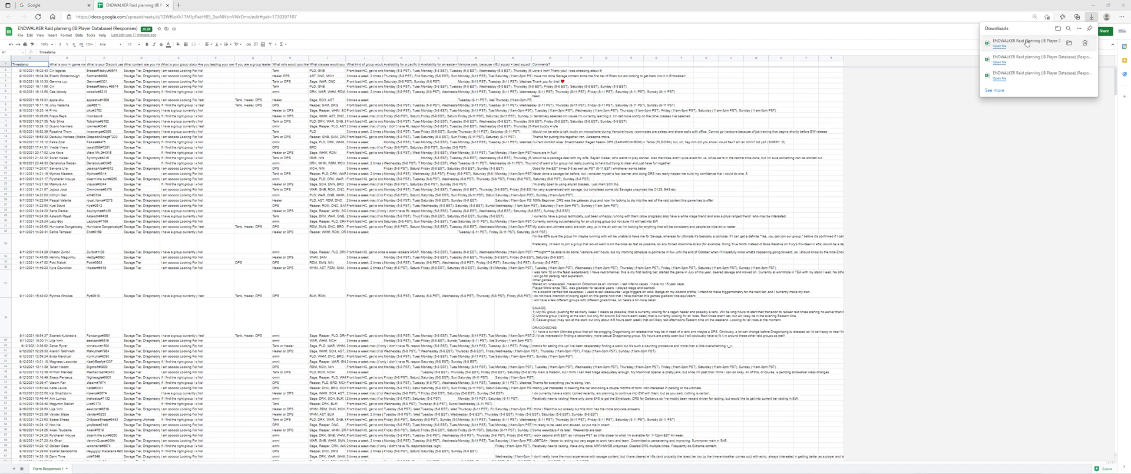
left_click(1009, 44)
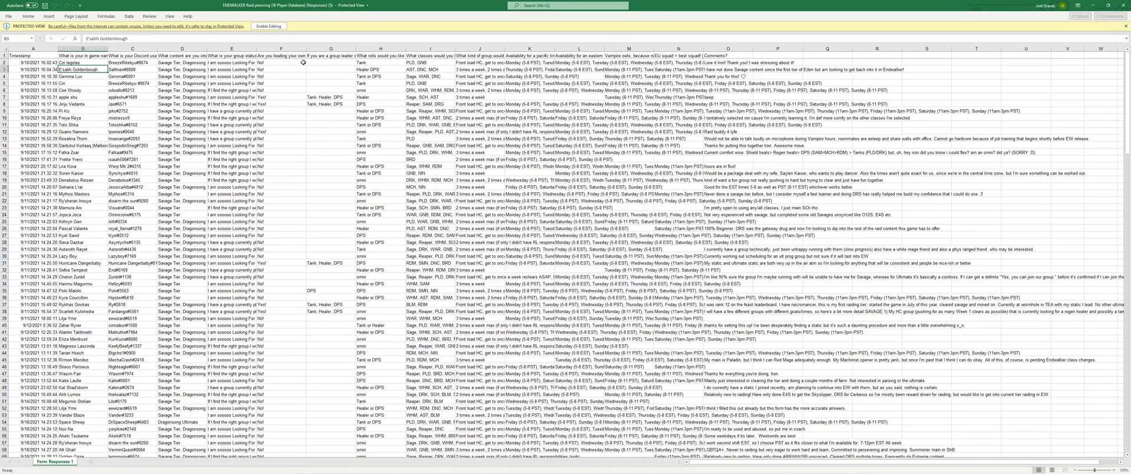
left_click(268, 26)
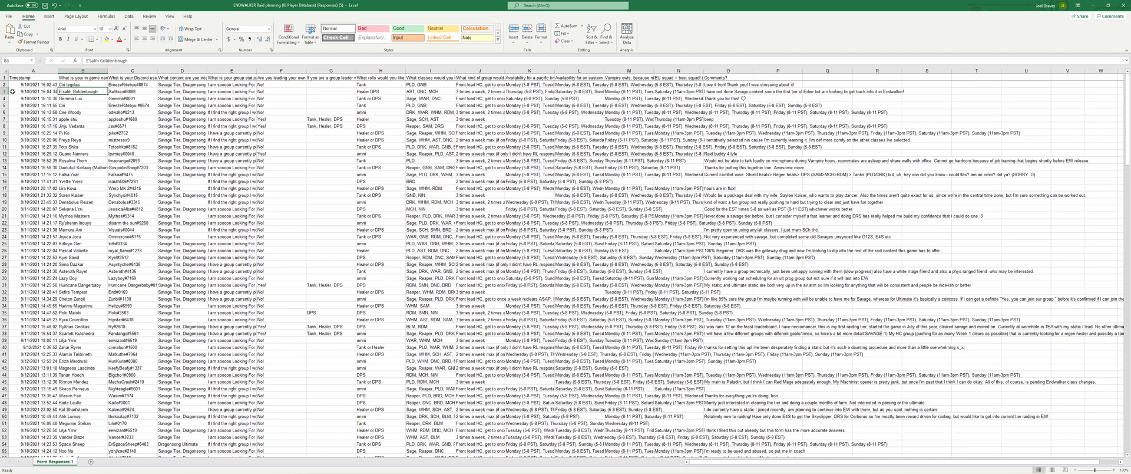
- Set the font of the entire sheet to Calibri, size 11
left_click(5, 71)
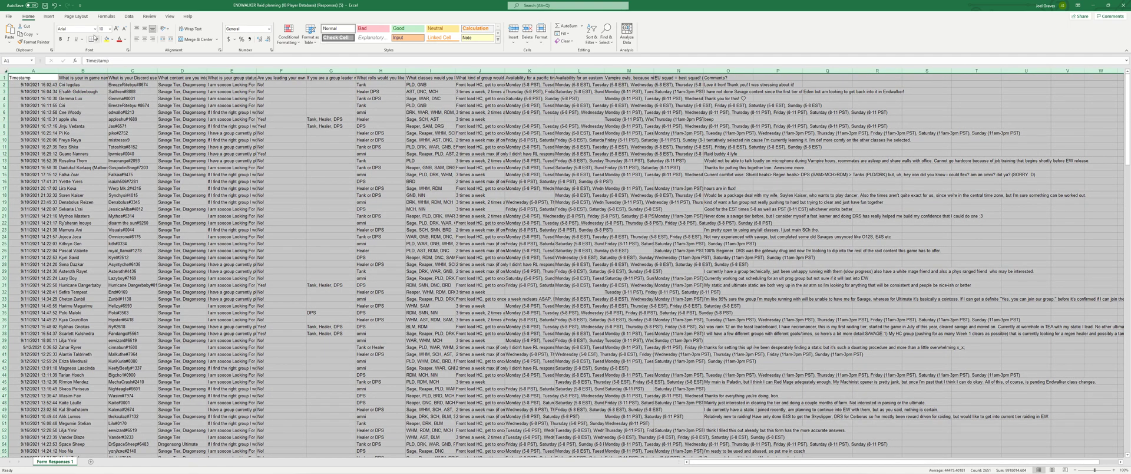
left_click(94, 29)
scroll(76, 201, "down", 4)
scroll(76, 201, "down", 10)
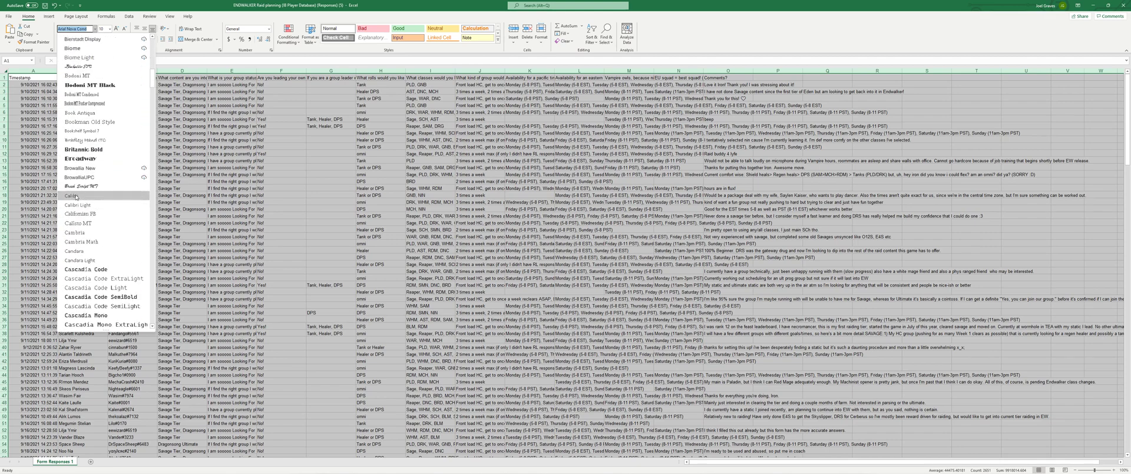
left_click(79, 196)
left_click(116, 29)
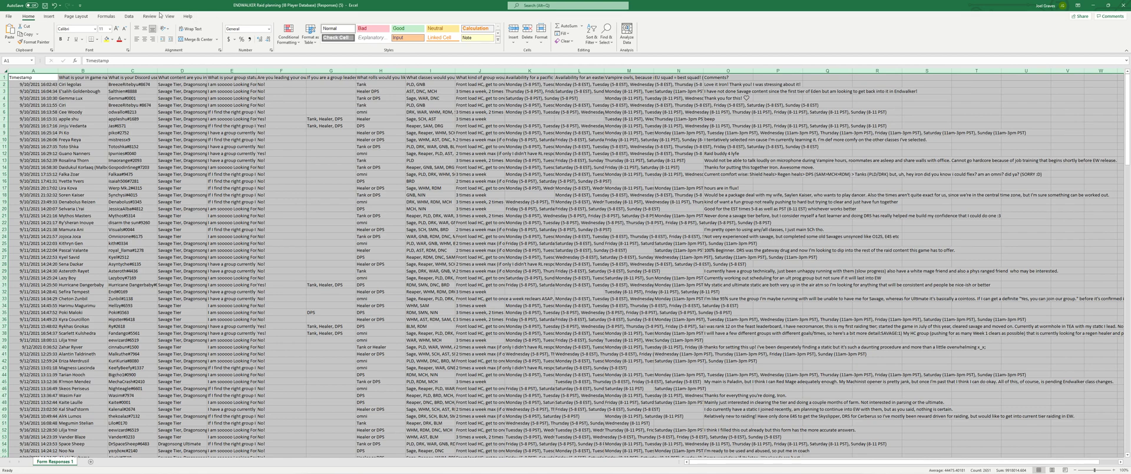
- Add filters to the header row and sort all rows by the in-game name column, A to Z
left_click(129, 16)
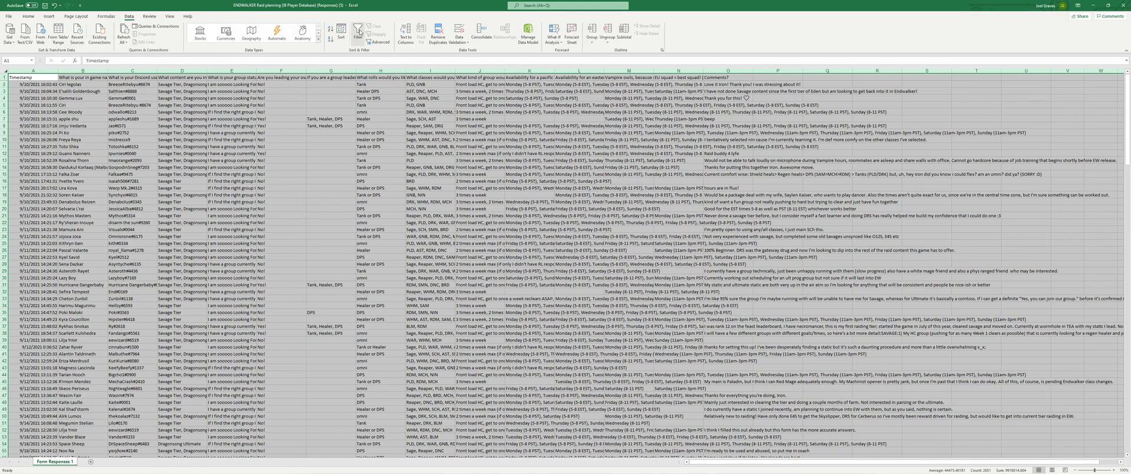
left_click(357, 33)
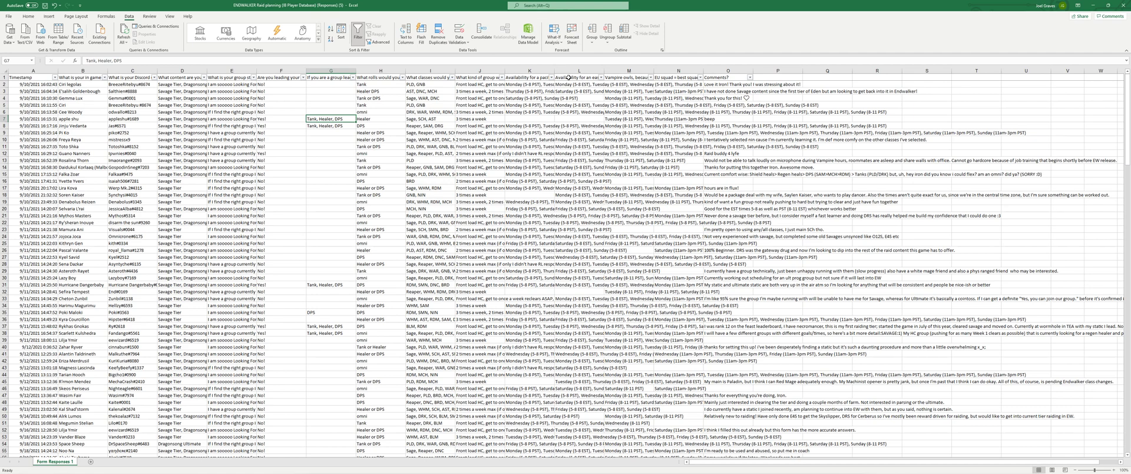
left_click(5, 73)
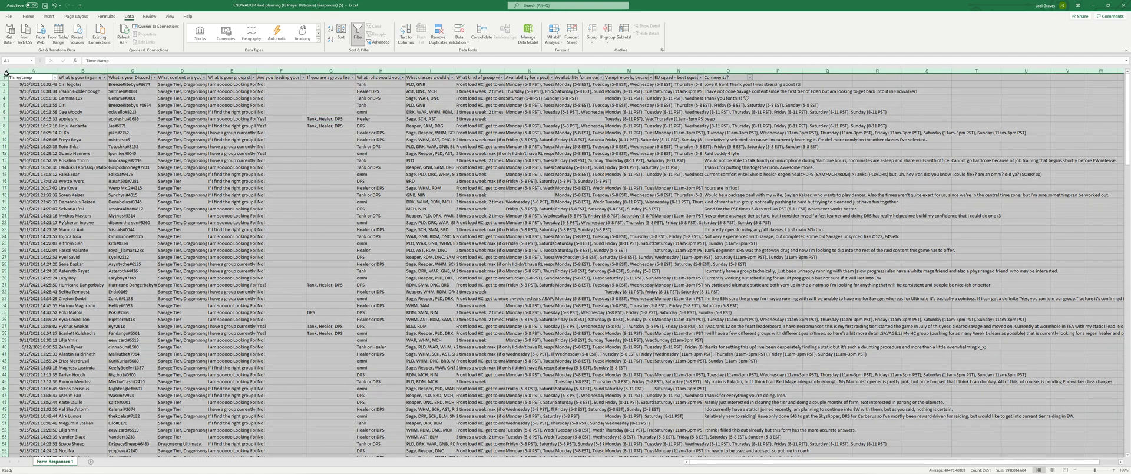
left_click(341, 32)
left_click(386, 162)
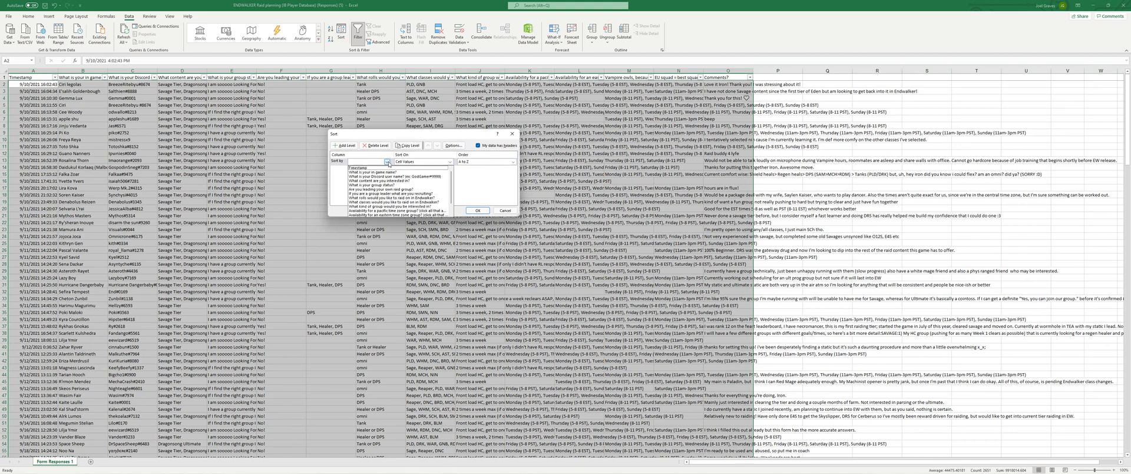
left_click(374, 173)
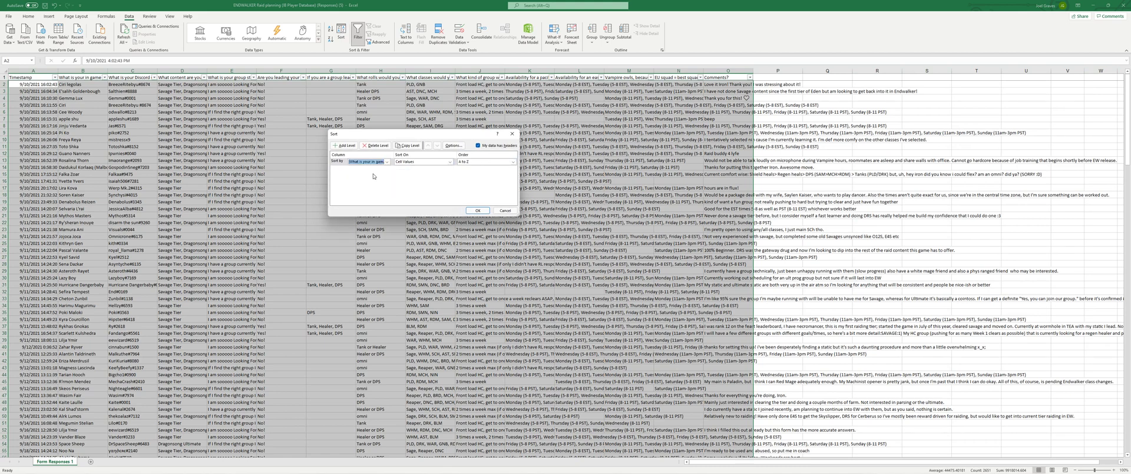
left_click(478, 211)
- Examine the repeated entries with the same in-game name in rows 6 to 8
left_click(89, 147)
left_click(74, 112)
key("Down")
key("Down")
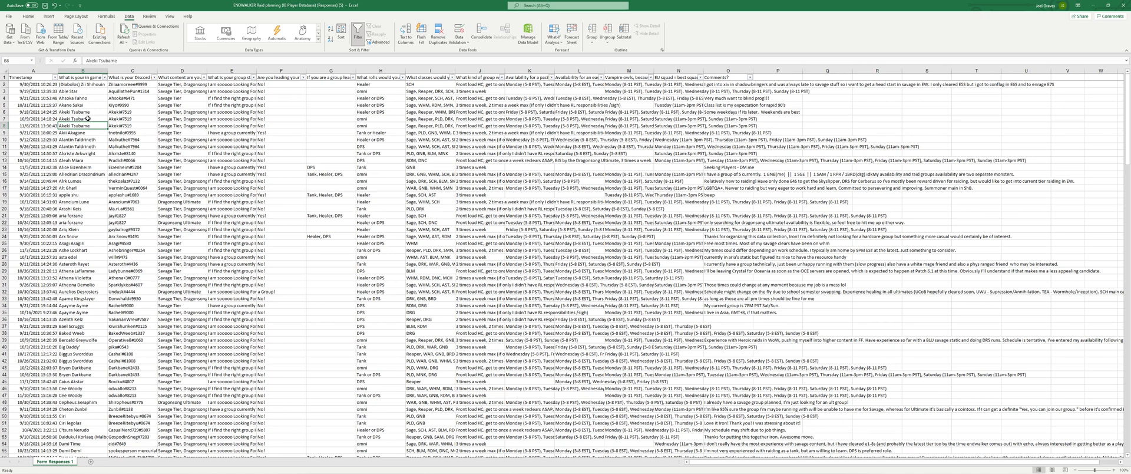
left_click(78, 112)
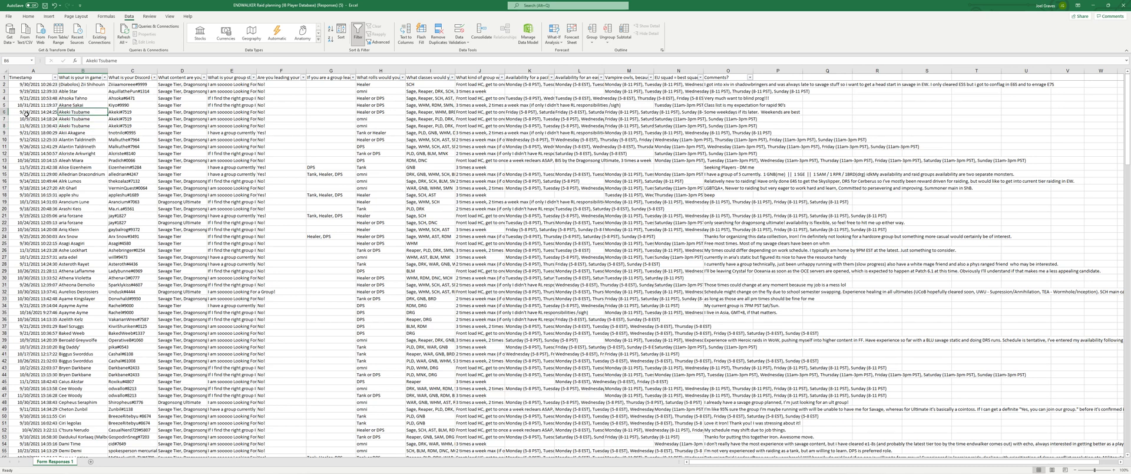
left_click(89, 121)
left_click(87, 125)
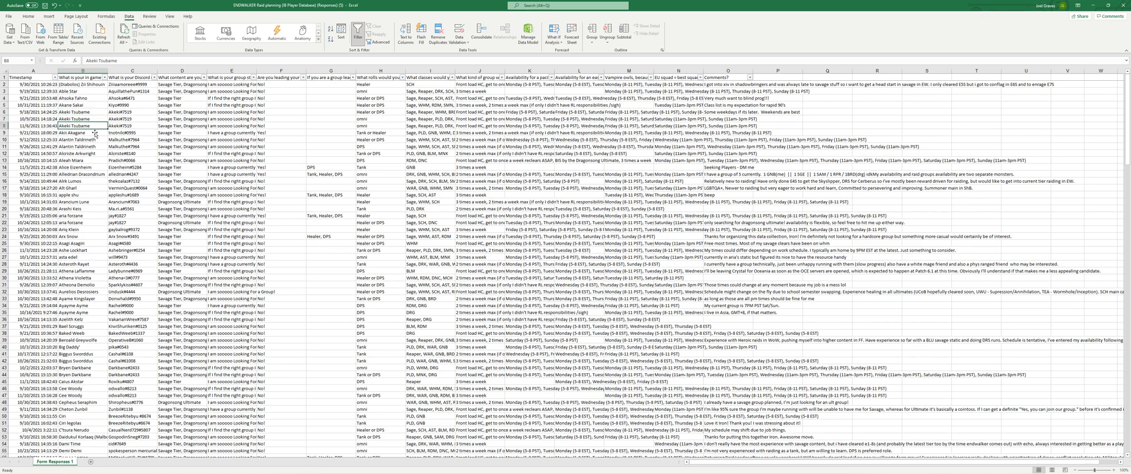
left_click(87, 120)
left_click(86, 113)
left_click(87, 119)
left_click(87, 113)
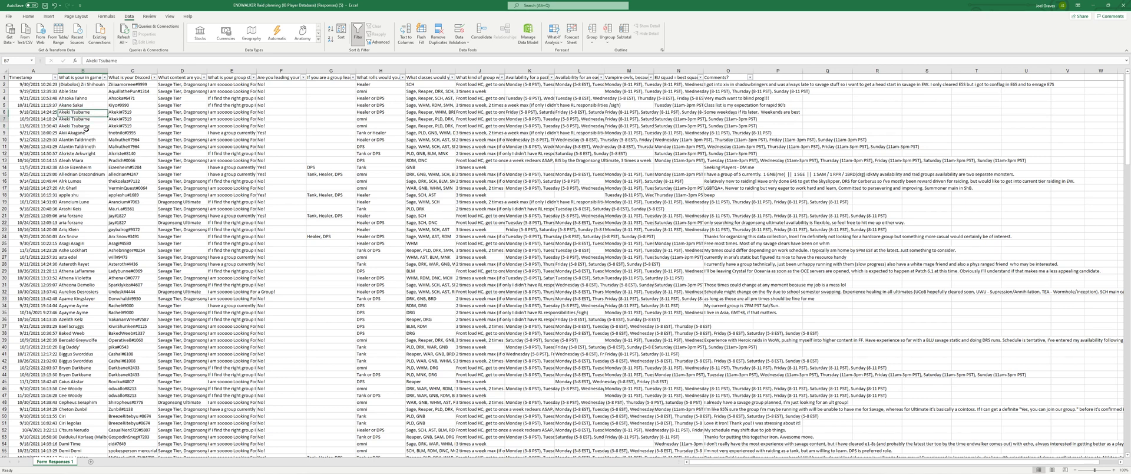
left_click(87, 119)
left_click(89, 133)
left_click(87, 126)
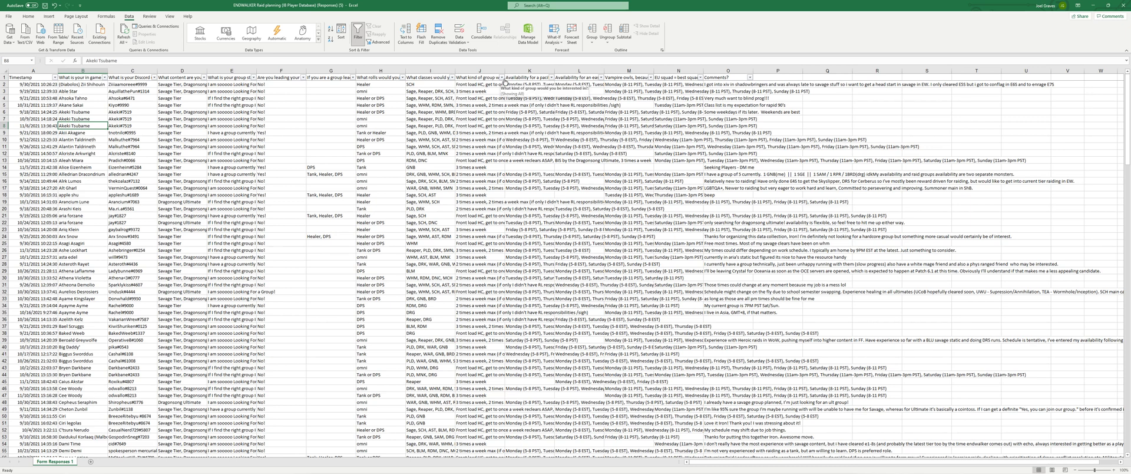
- Filter the "What kind of group would you be interested in?" column, excluding "3 times a week" and the first and third "Front load HC" answers
left_click(479, 78)
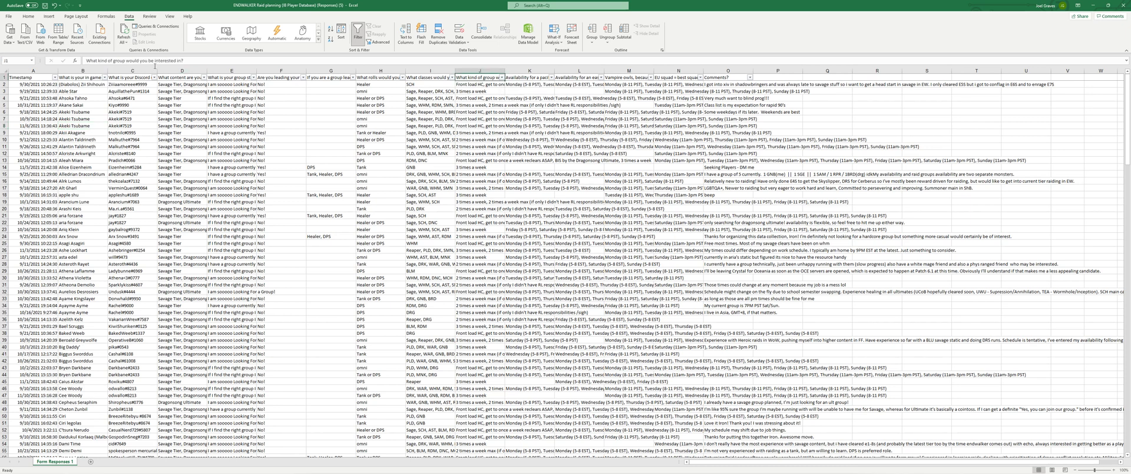
left_click(502, 77)
left_click_drag(445, 233, 443, 229)
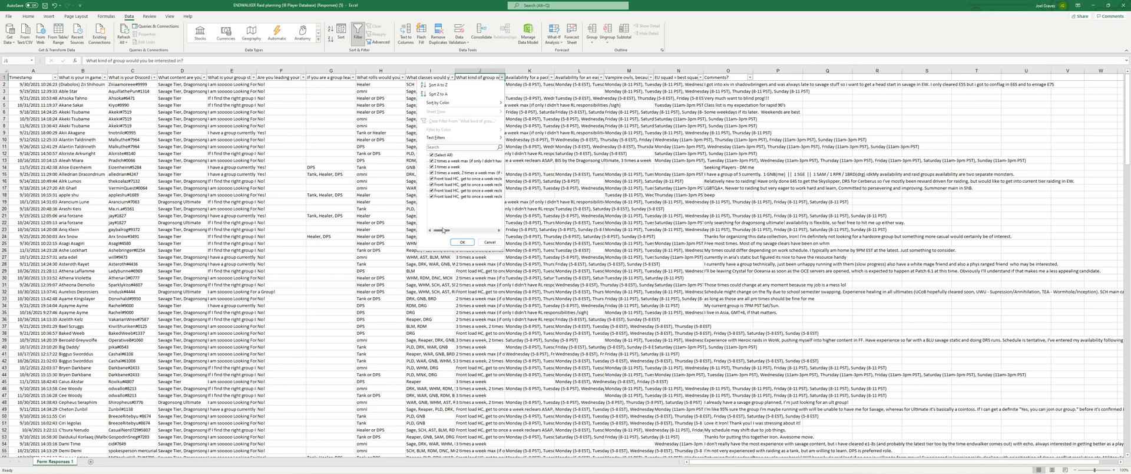
left_click(431, 168)
left_click_drag(447, 231, 445, 231)
left_click(437, 179)
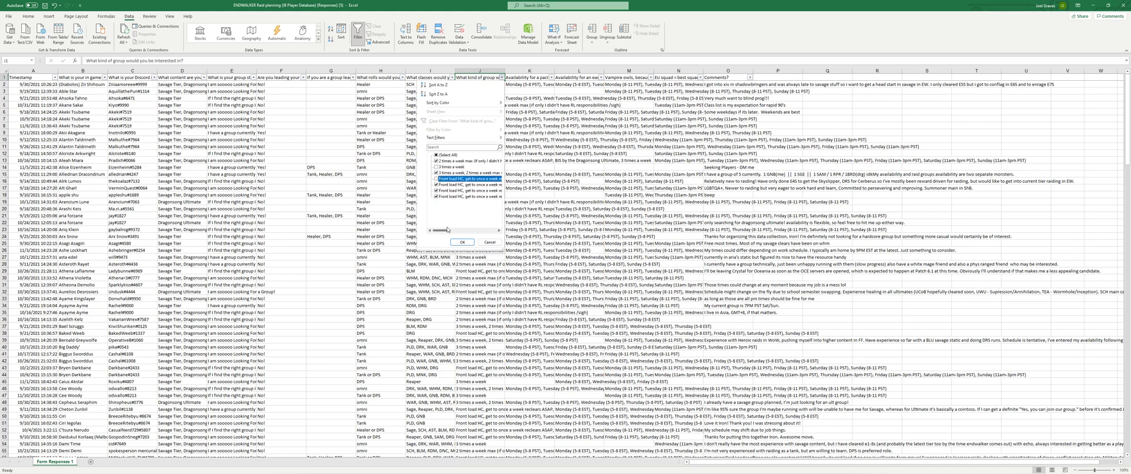
mouse_move(445, 230)
left_mouse_down()
mouse_move(469, 230)
mouse_move(444, 231)
left_mouse_up()
left_click(437, 190)
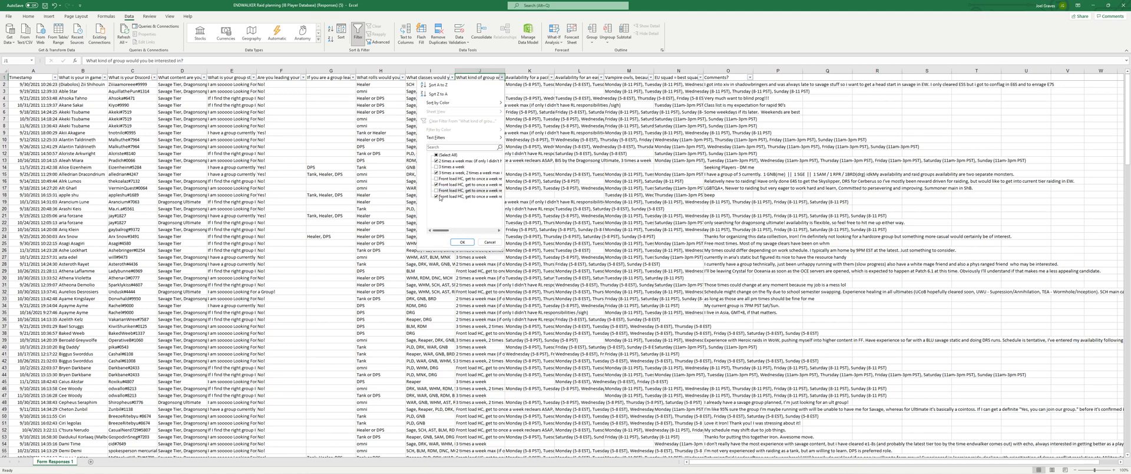
mouse_move(442, 230)
left_mouse_down()
mouse_move(470, 230)
mouse_move(441, 229)
left_mouse_up()
left_click(462, 242)
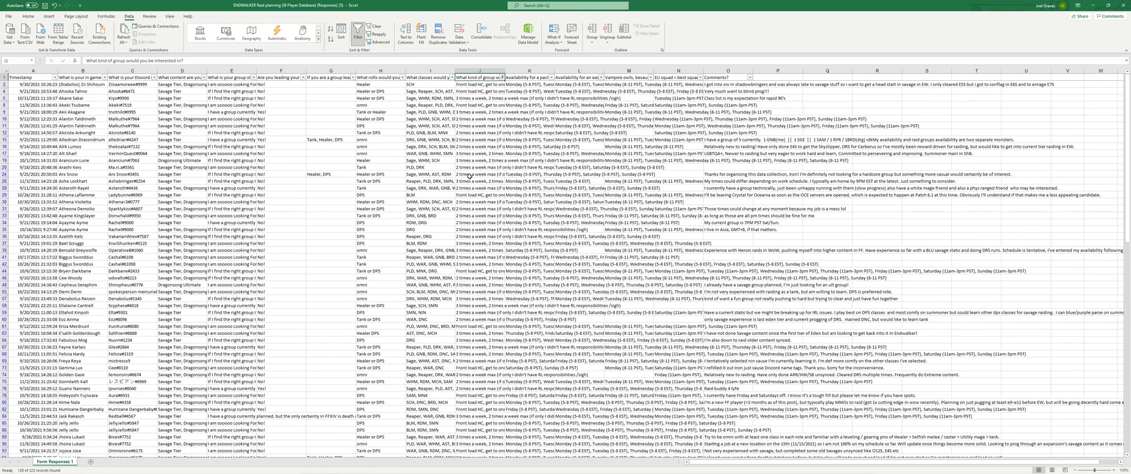
- Review the filtered player rows down to the end of the list and return to the beginning
scroll(467, 175, "down", 20)
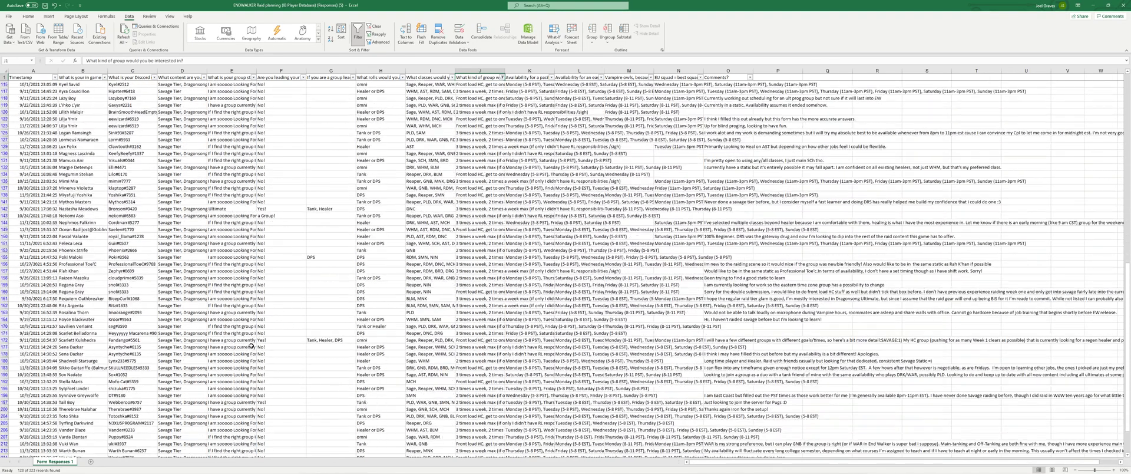
scroll(256, 341, "down", 3)
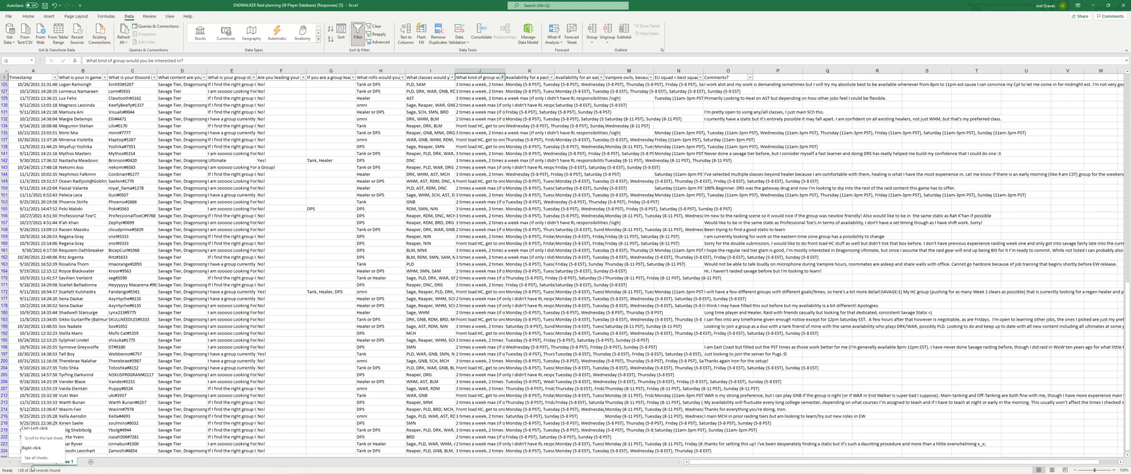
scroll(497, 286, "up", 20)
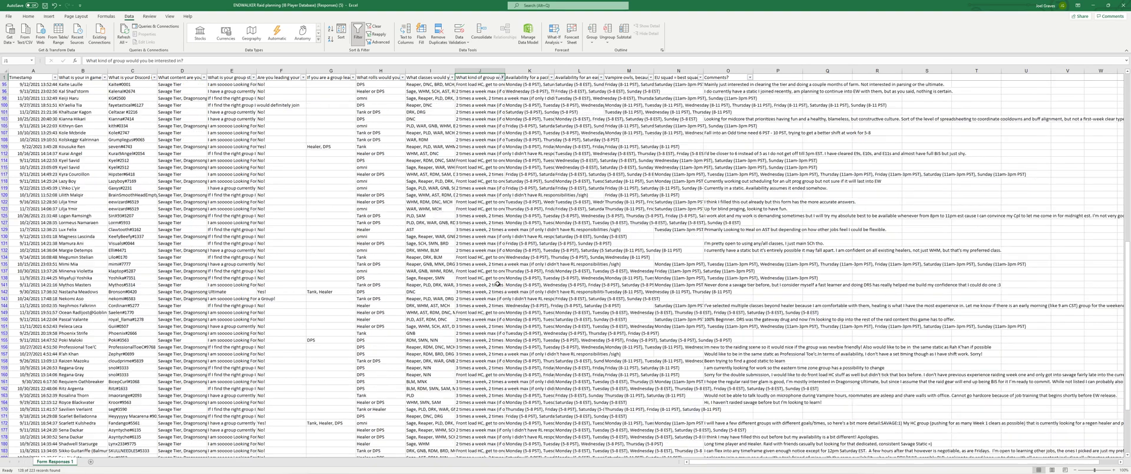
scroll(496, 286, "up", 5)
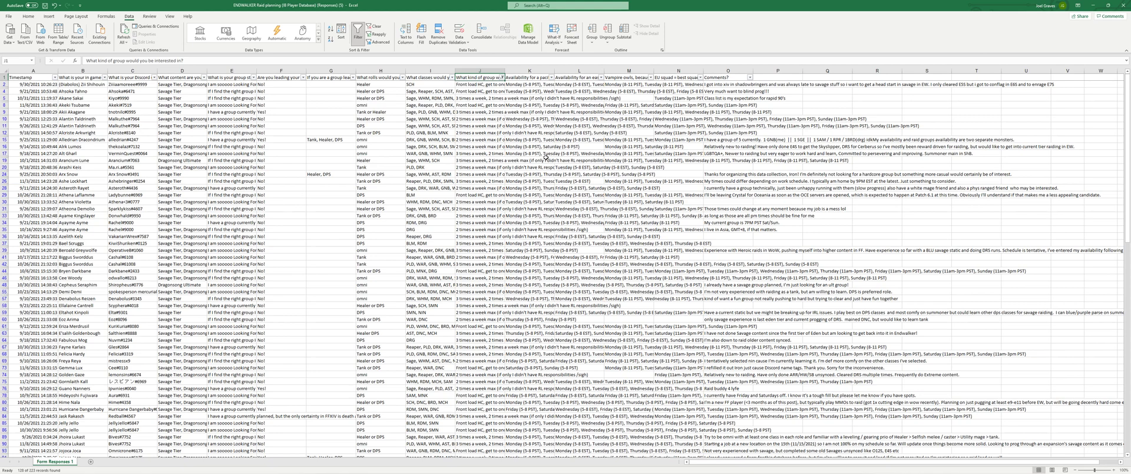
- In the eastern time zone availability filter, exclude the answers starting with Friday, the Monday–Friday answer and the first Monday–Thursday answer
left_click(537, 78)
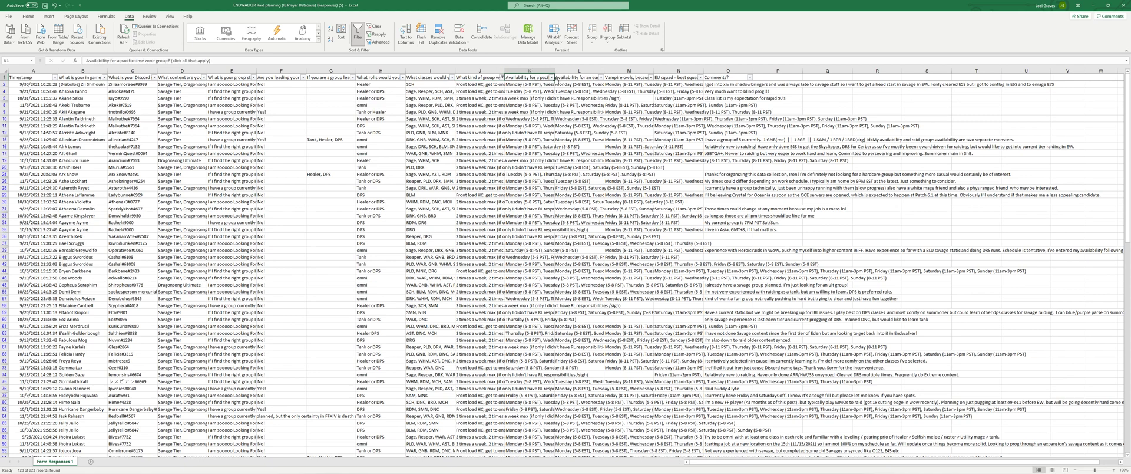
left_click(581, 79)
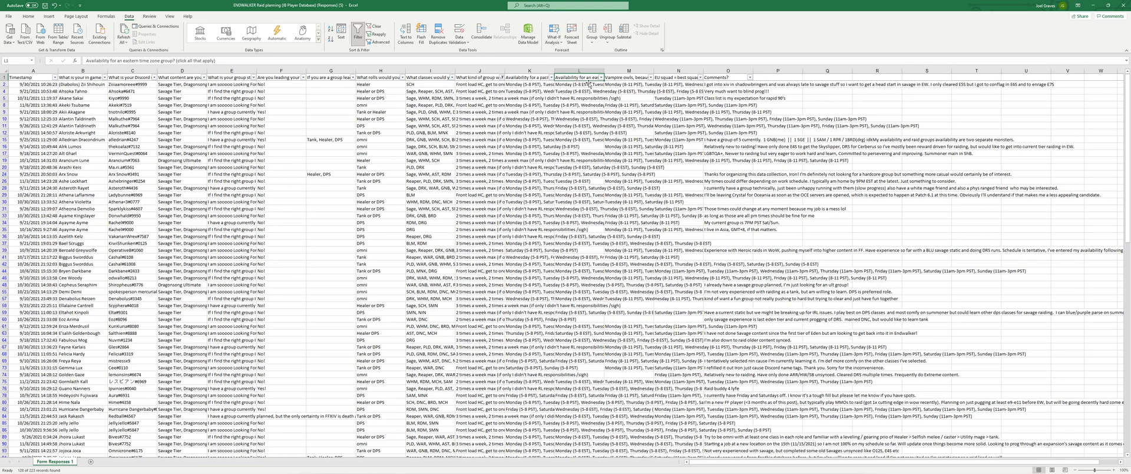
left_click(600, 78)
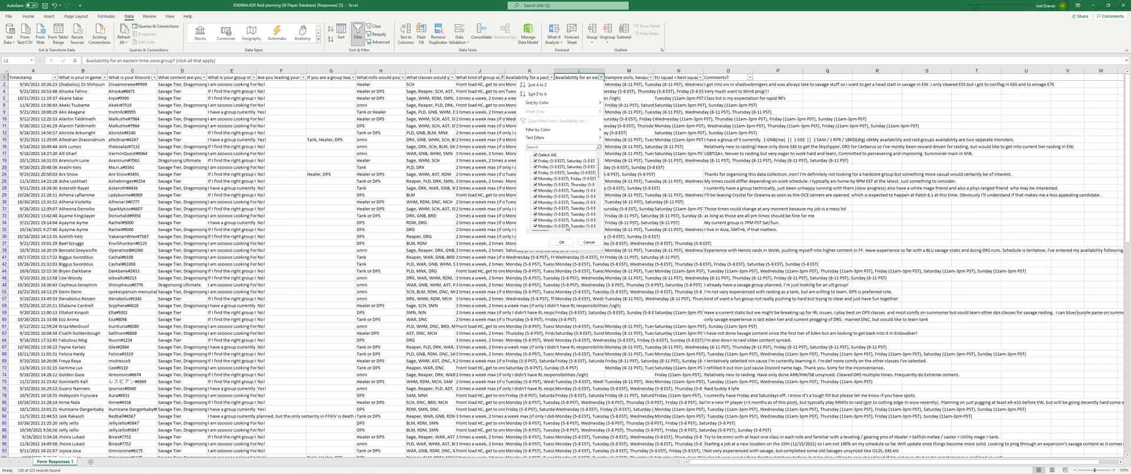
scroll(554, 168, "down", 3)
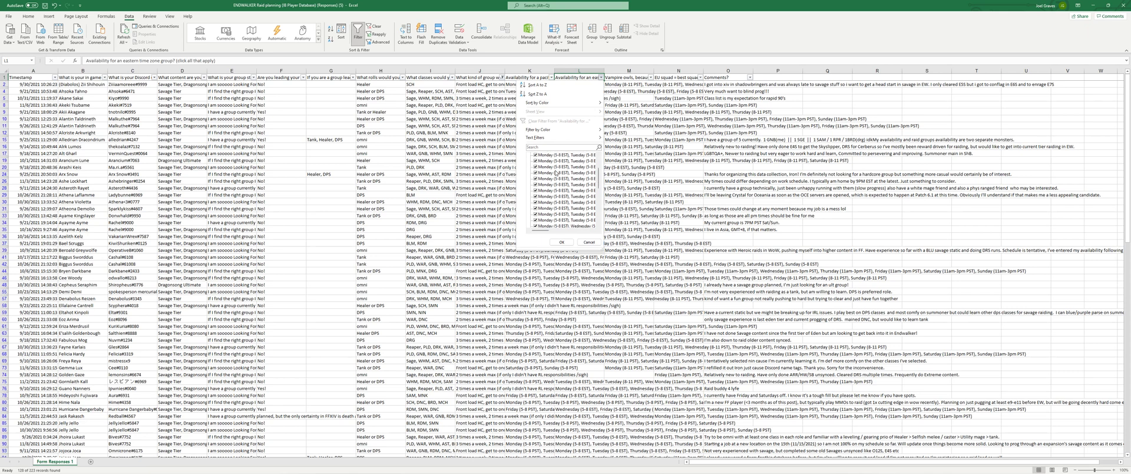
scroll(557, 171, "up", 3)
mouse_move(538, 230)
left_mouse_down()
mouse_move(566, 231)
mouse_move(531, 231)
left_mouse_up()
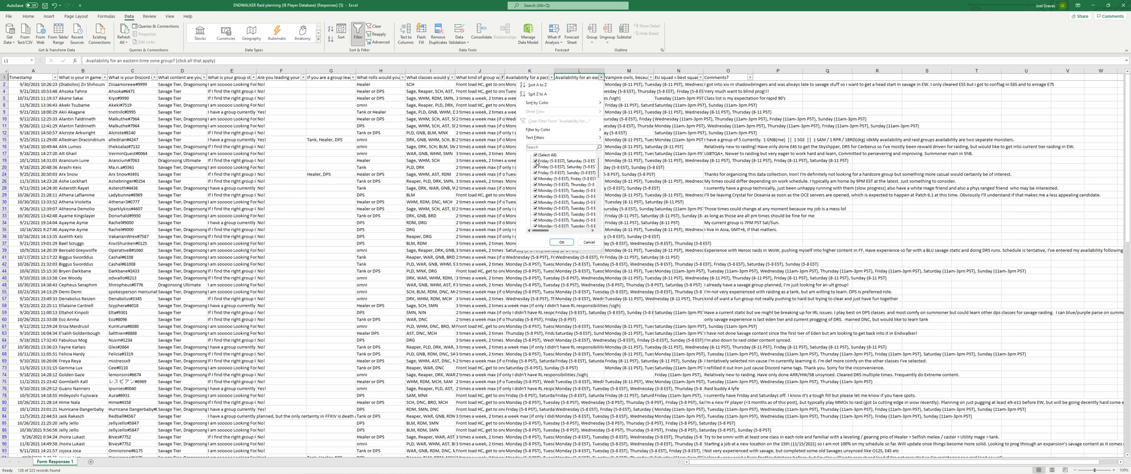
left_click(535, 161)
mouse_move(540, 231)
left_mouse_down()
mouse_move(563, 232)
mouse_move(536, 231)
left_mouse_up()
left_click(536, 167)
left_click(536, 172)
mouse_move(539, 230)
left_mouse_down()
mouse_move(552, 231)
mouse_move(537, 230)
left_mouse_up()
left_click(536, 179)
mouse_move(542, 233)
left_mouse_down()
mouse_move(564, 232)
mouse_move(532, 222)
left_mouse_up()
left_click(537, 184)
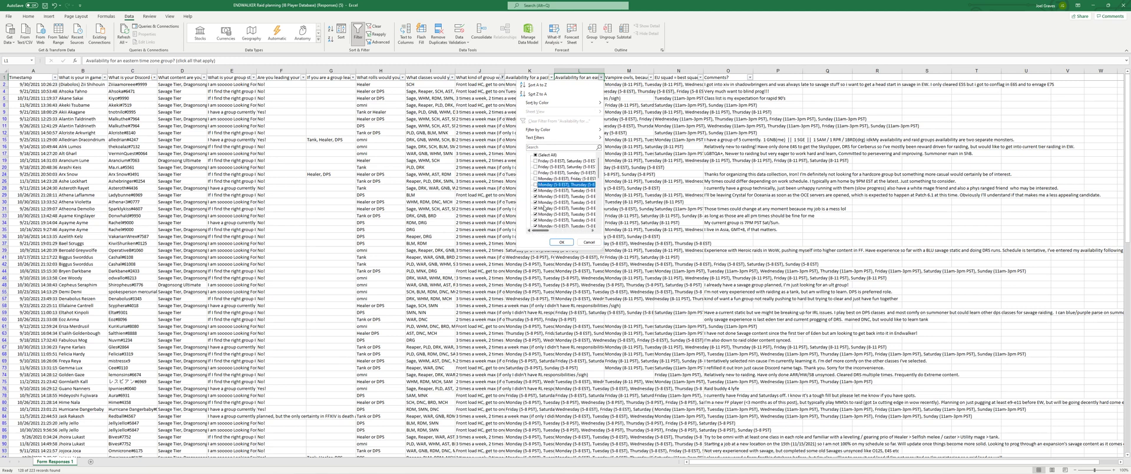
- Exclude three of the answers starting with Monday and Tuesday (5-8 EST) from the eastern time zone availability filter
scroll(566, 199, "down", 1)
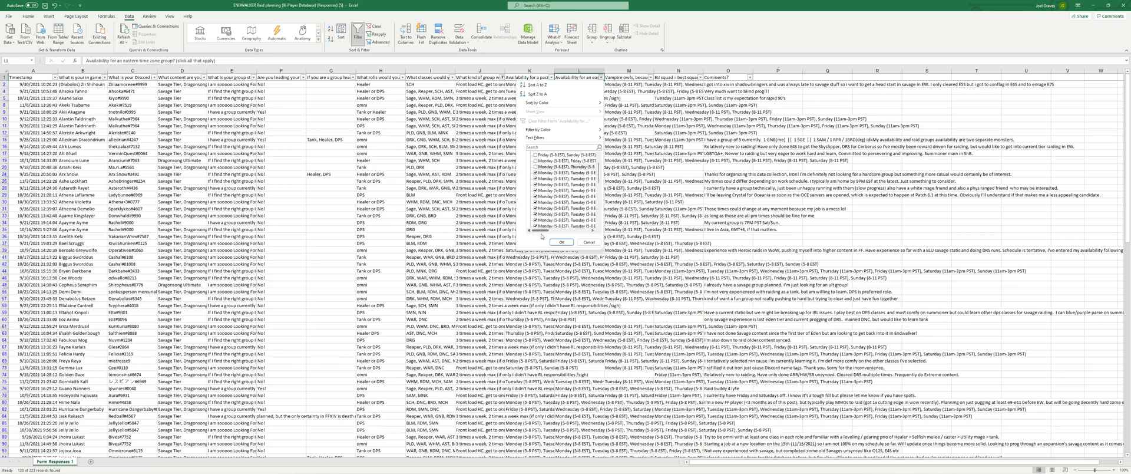
left_click_drag(541, 233, 541, 201)
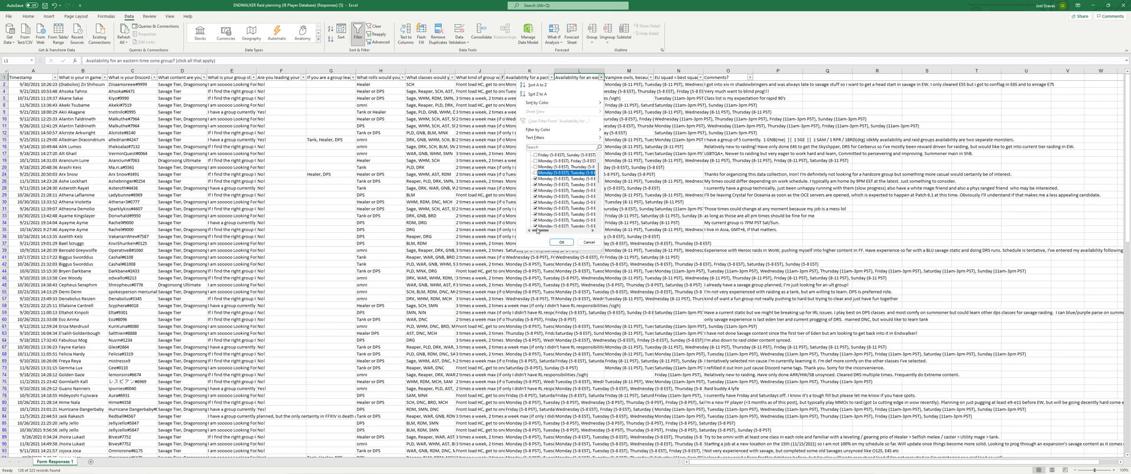
left_click_drag(541, 231, 532, 232)
left_click_drag(556, 232, 548, 233)
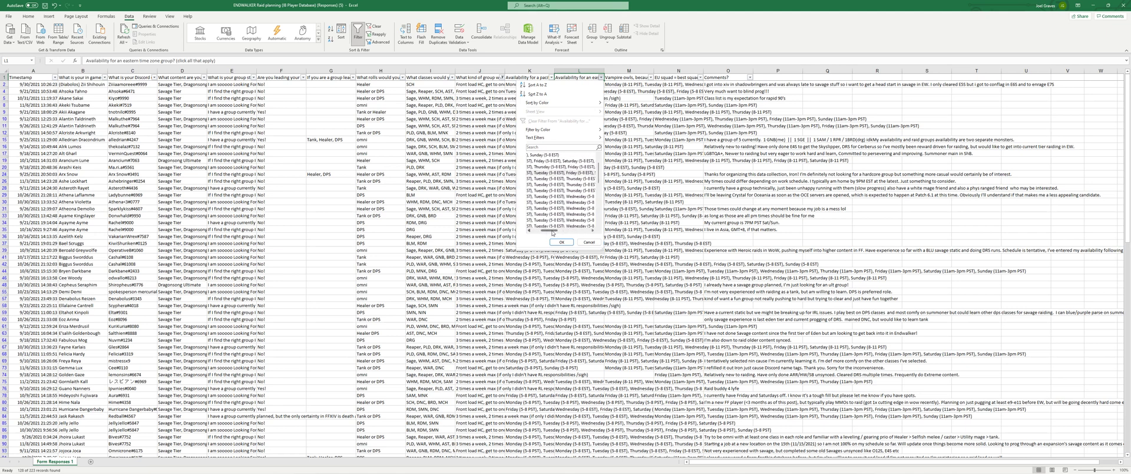
left_click_drag(547, 231, 536, 234)
left_click(535, 197)
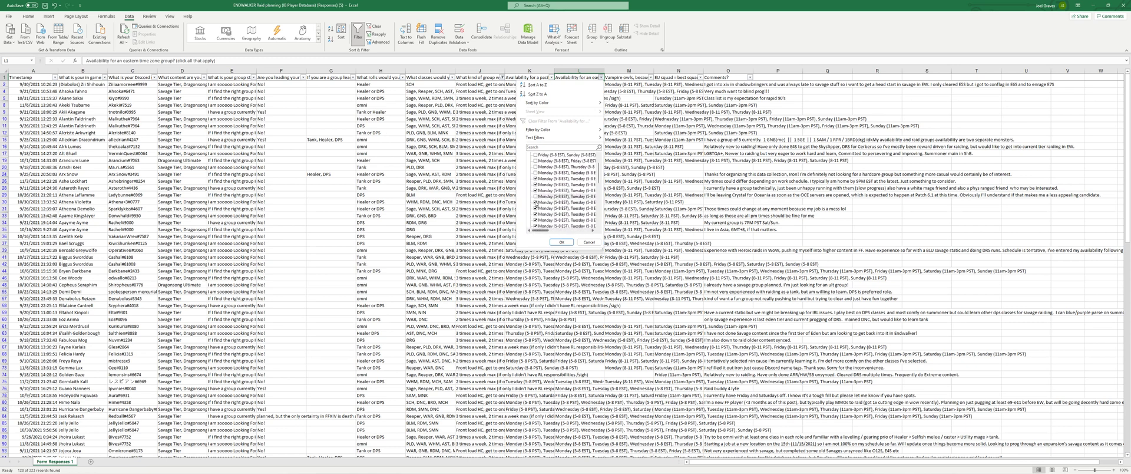
left_click(536, 208)
scroll(557, 214, "down", 3)
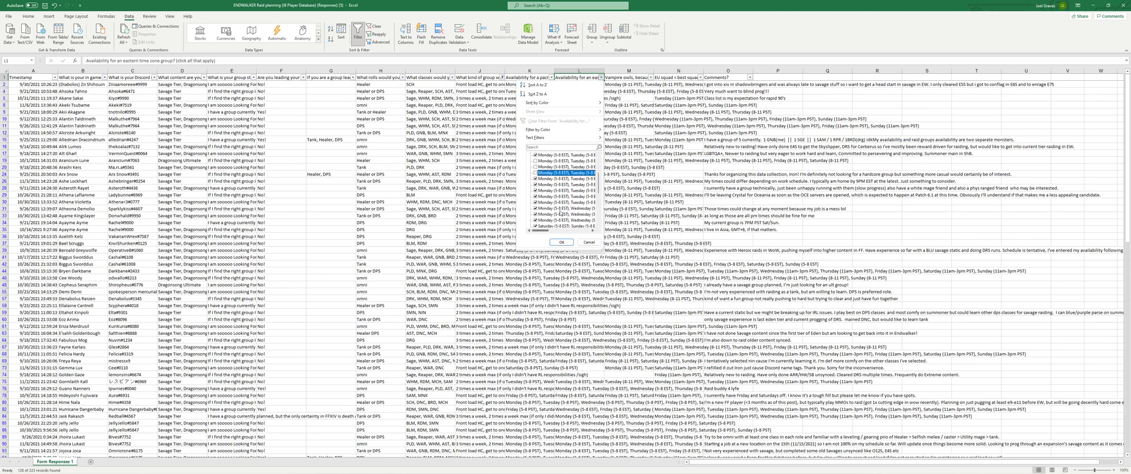
- Exclude the three Monday–Wednesday answers, the Saturday–Sunday answer and the Thursday–Friday answer from the eastern availability filter
left_click_drag(542, 230, 553, 234)
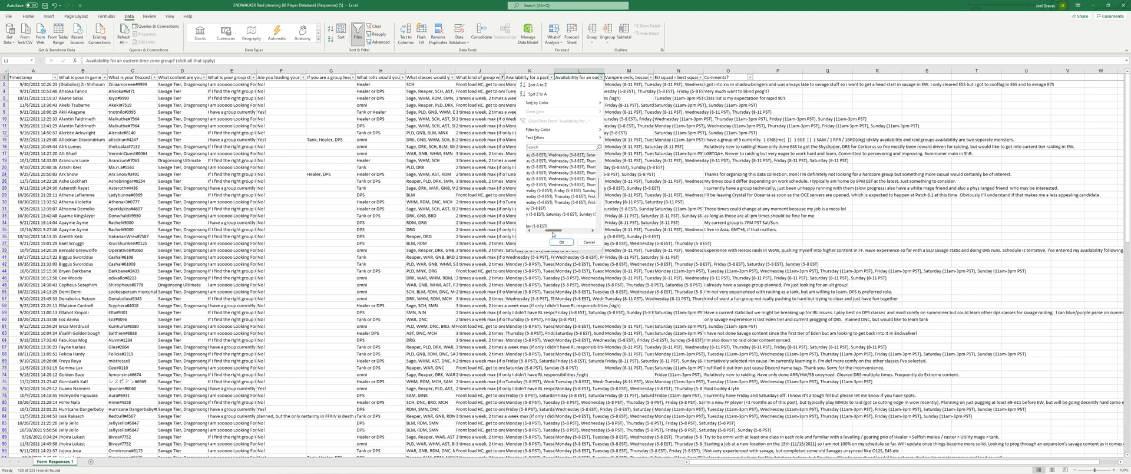
left_click_drag(552, 234, 538, 234)
left_click(535, 191)
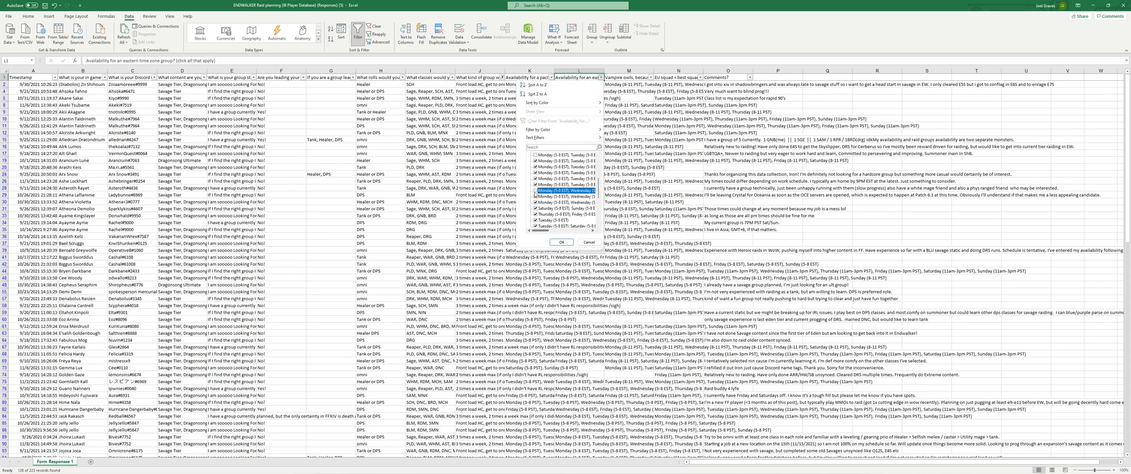
left_click(535, 197)
left_click(536, 203)
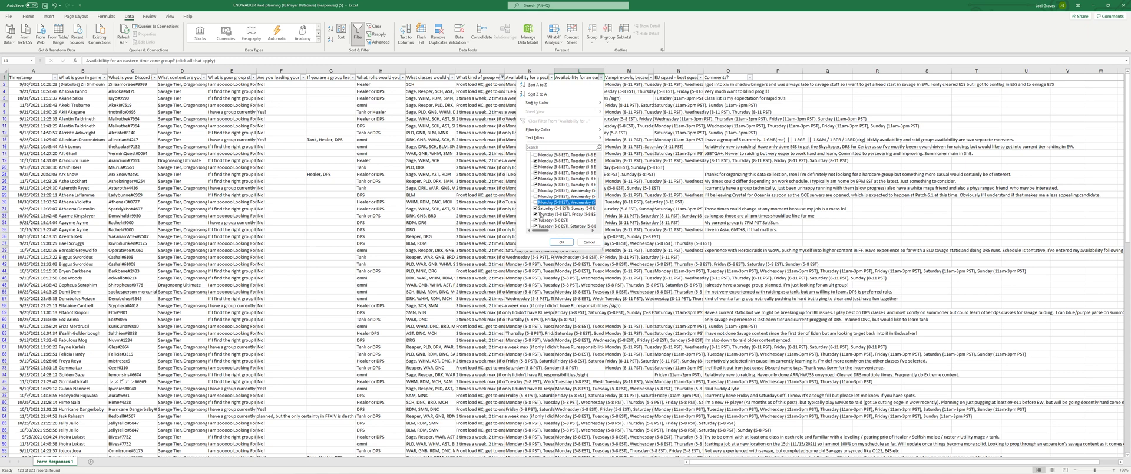
left_click(536, 208)
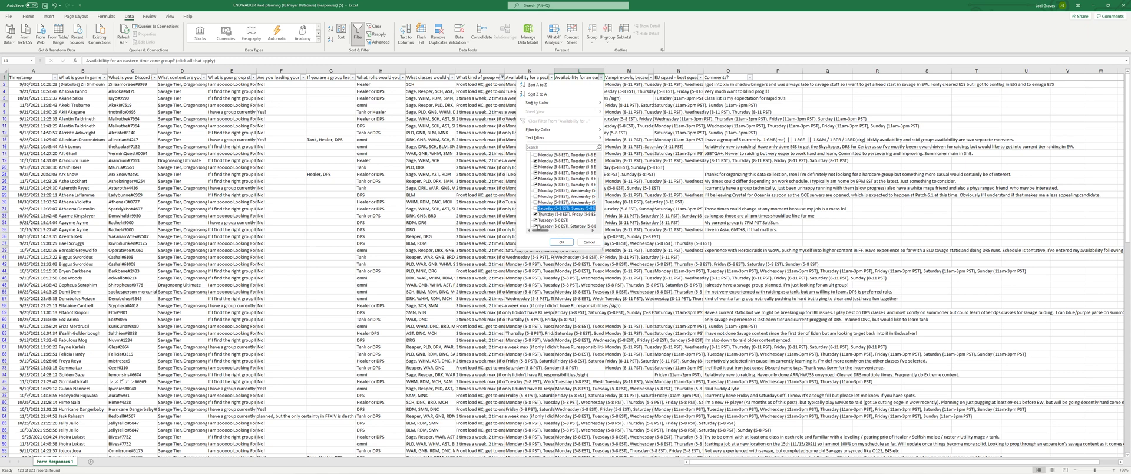
left_click(535, 215)
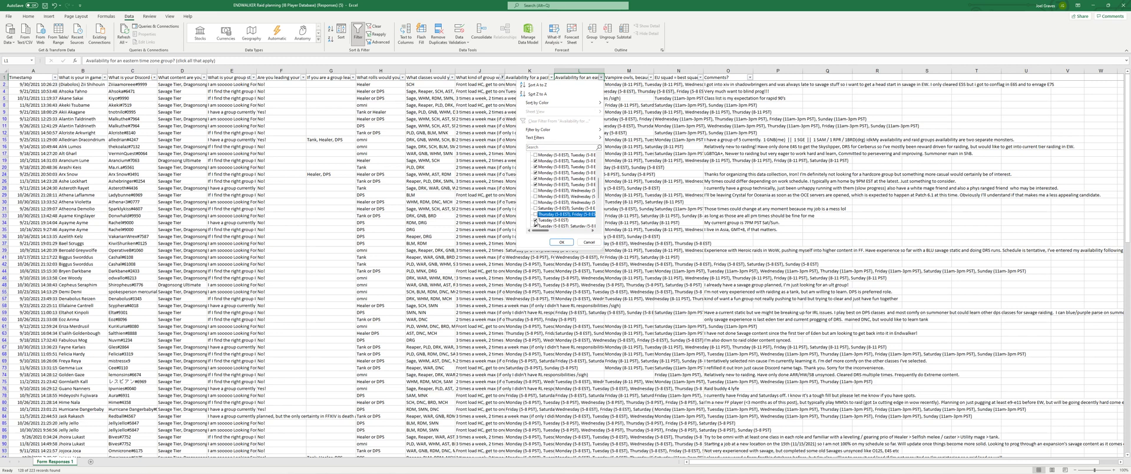
- Exclude the "Tuesday (5-8 EST)" answer and the two Tuesday–Saturday answers from the eastern availability filter
scroll(554, 212, "down", 5)
scroll(555, 210, "up", 1)
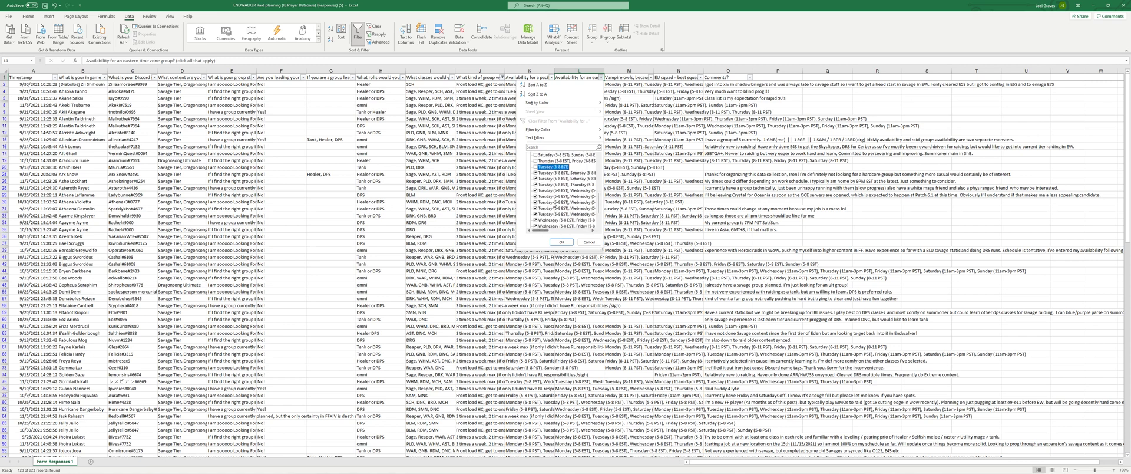
left_click(535, 172)
left_click(535, 179)
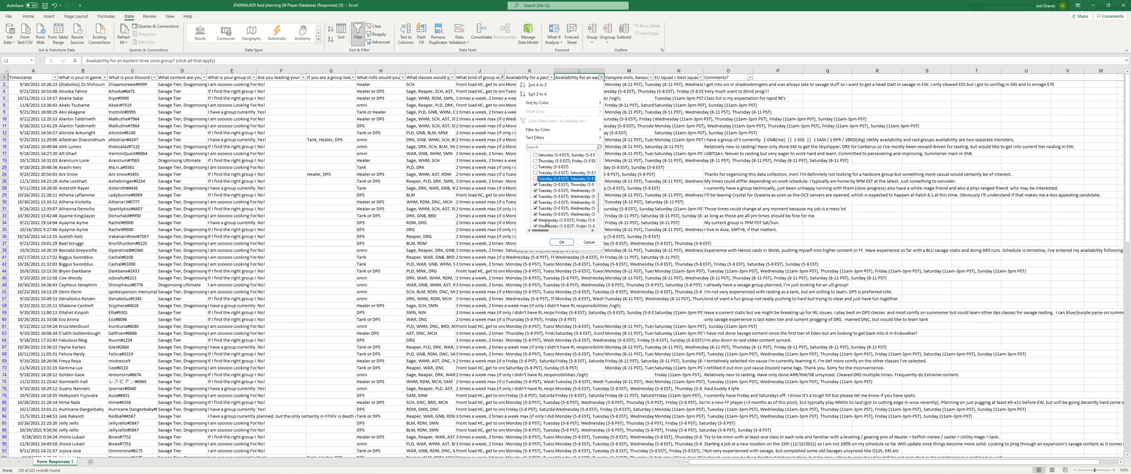
left_click_drag(546, 231, 547, 231)
- Exclude all answers starting with Wednesday (5-8 EST) and the blanks, and apply the eastern time zone availability filter
scroll(552, 222, "down", 1)
left_click(530, 202)
left_click(530, 208)
left_click(530, 214)
scroll(529, 217, "down", 1)
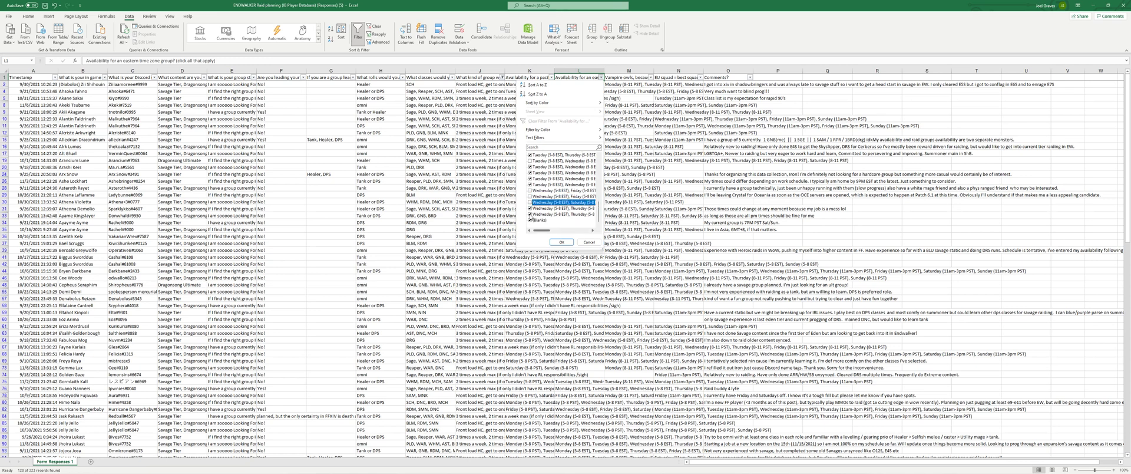
left_click(530, 209)
left_click(530, 214)
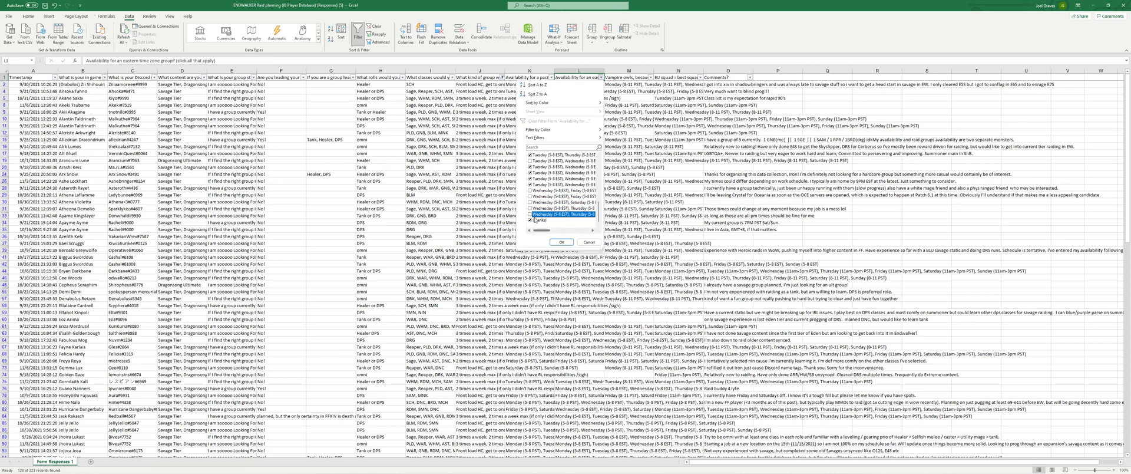
left_click(530, 220)
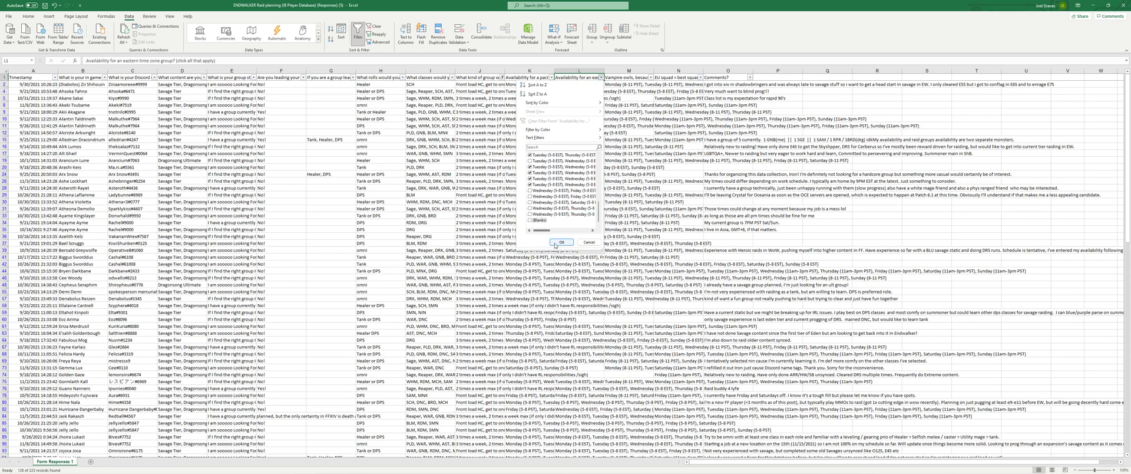
left_click(561, 242)
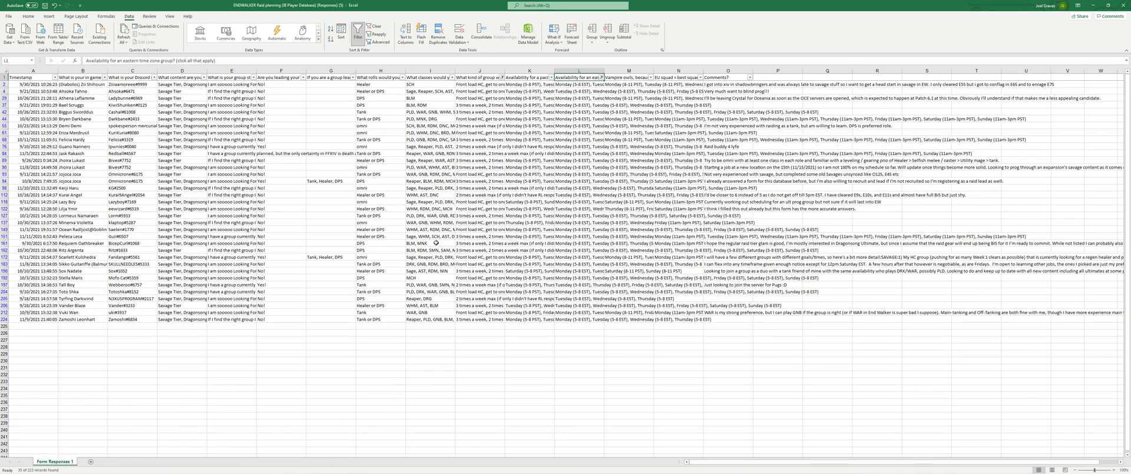
- Select all filtered in-game names from row 2 down to row 224 to count the matching players
left_click(69, 85)
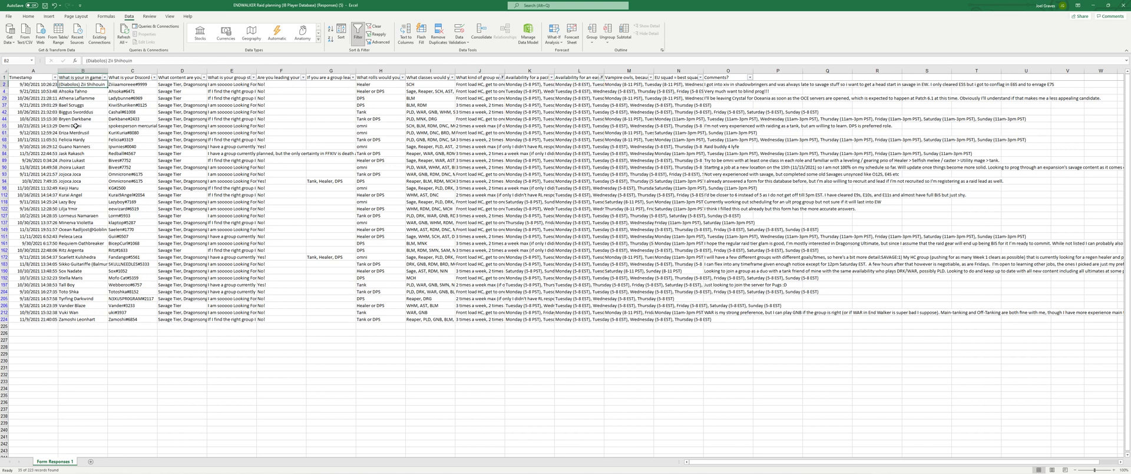
key("shift+Down")
key("shift+Down")
key("shift+Down")
key("shift+Down")
key("shift+Down")
key("shift+Down")
key("shift+Down")
key("shift+Down")
key("shift+Down")
key("shift+Down")
key("shift+Down")
key("shift+Down")
key("shift+Down")
key("shift+Down")
key("shift+Down")
key("shift+Down")
key("shift+Down")
key("shift+Down")
key("shift+Down")
key("shift+Down")
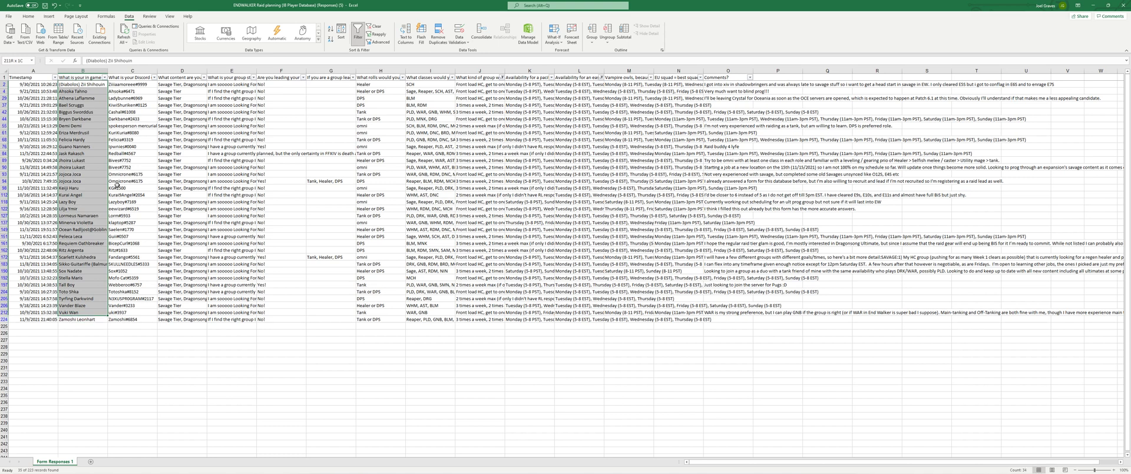
key("shift+Down")
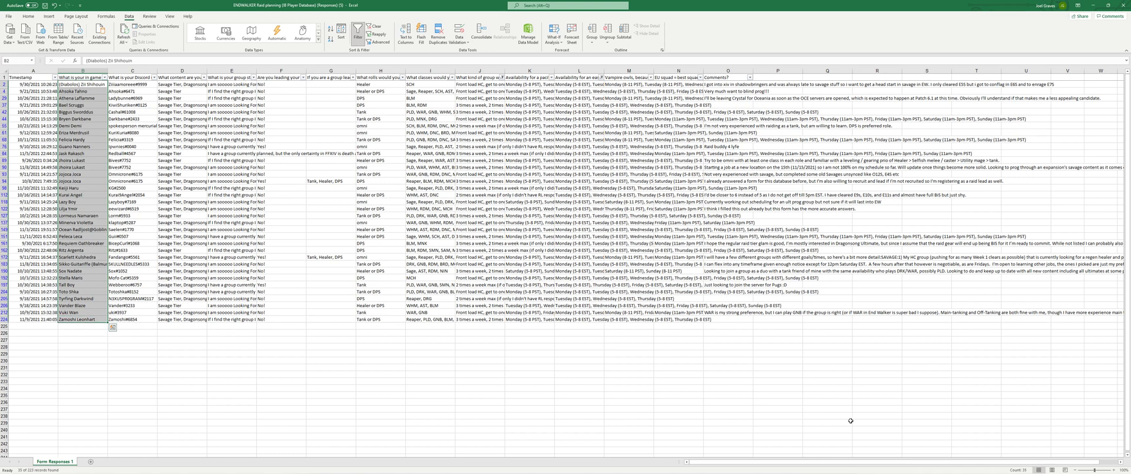
- Check the repeated in-game name entries in the filtered list and the eastern time zone availability in row 44
left_click(141, 146)
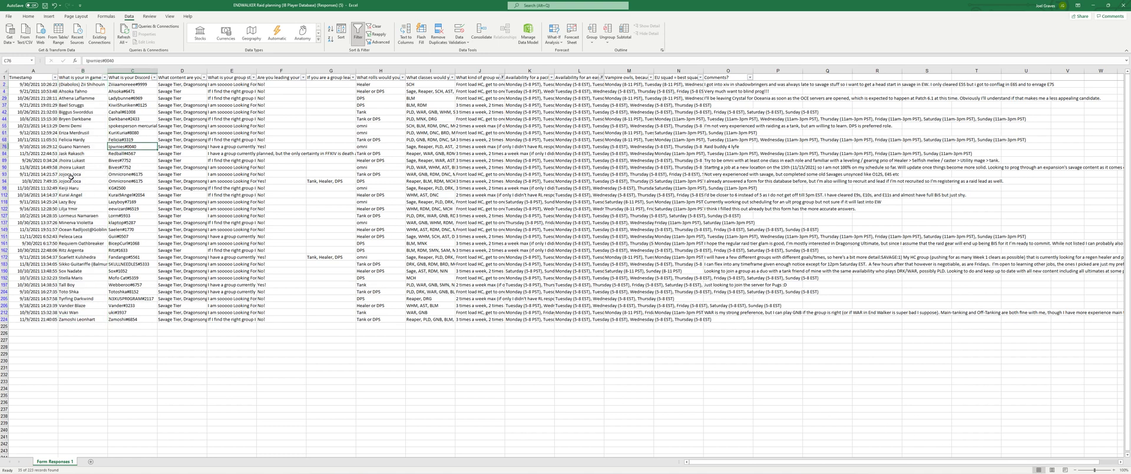
left_click_drag(68, 174, 70, 181)
left_click(89, 229)
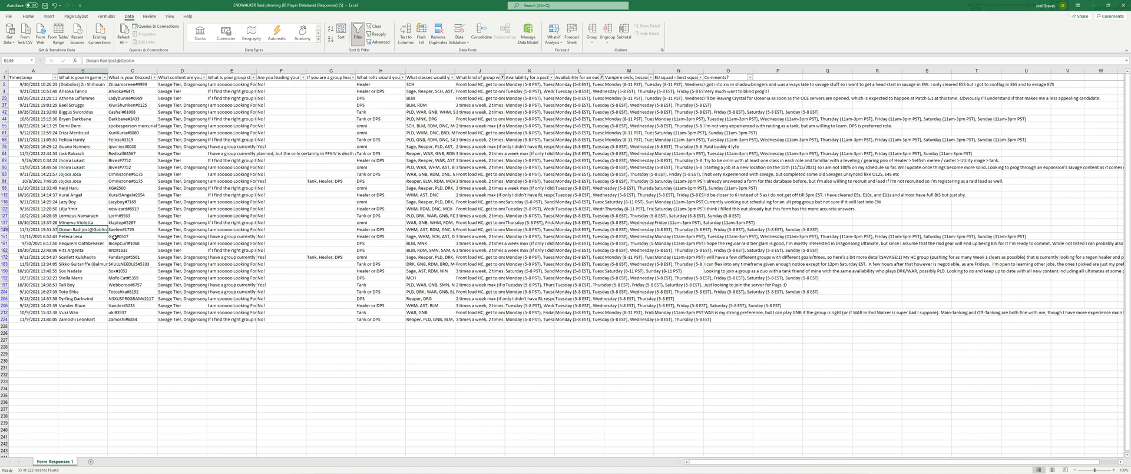
left_click(132, 119)
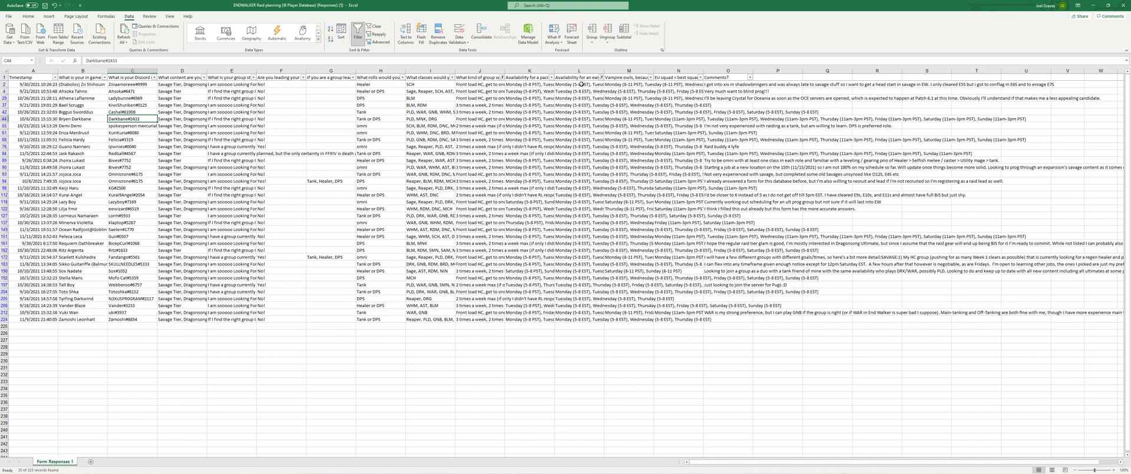
left_click(575, 120)
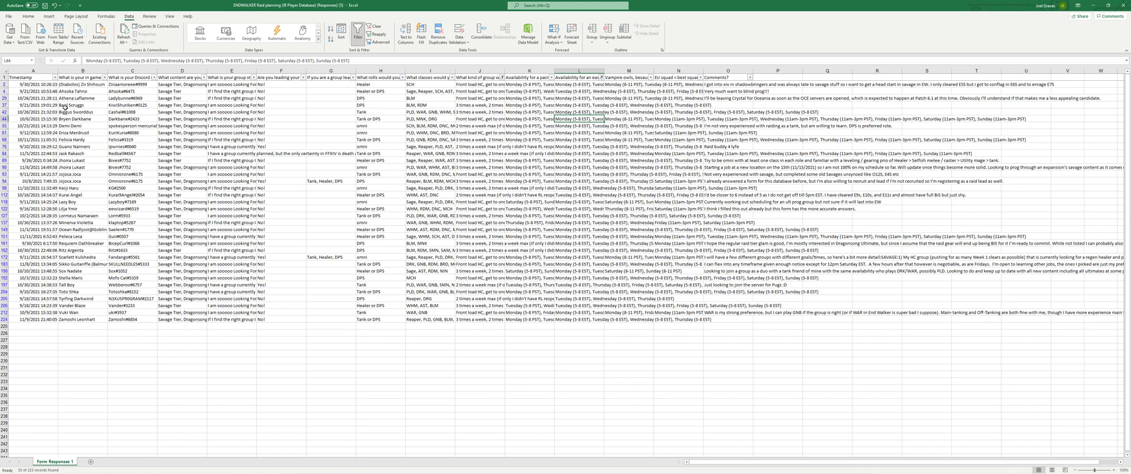
- Go through the Discord names of the filtered players from row 2 to the end of the list
left_click(121, 85)
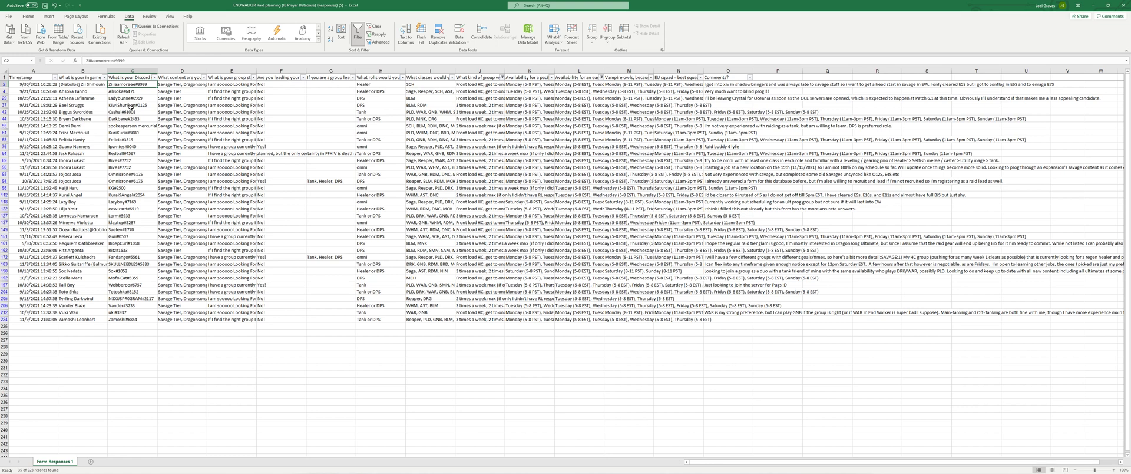
key("Down")
key("Down")
key("Down")
key("Down")
key("Down")
key("Down")
key("Down")
key("Down")
key("Down")
key("Down")
key("Down")
key("Down")
key("Down")
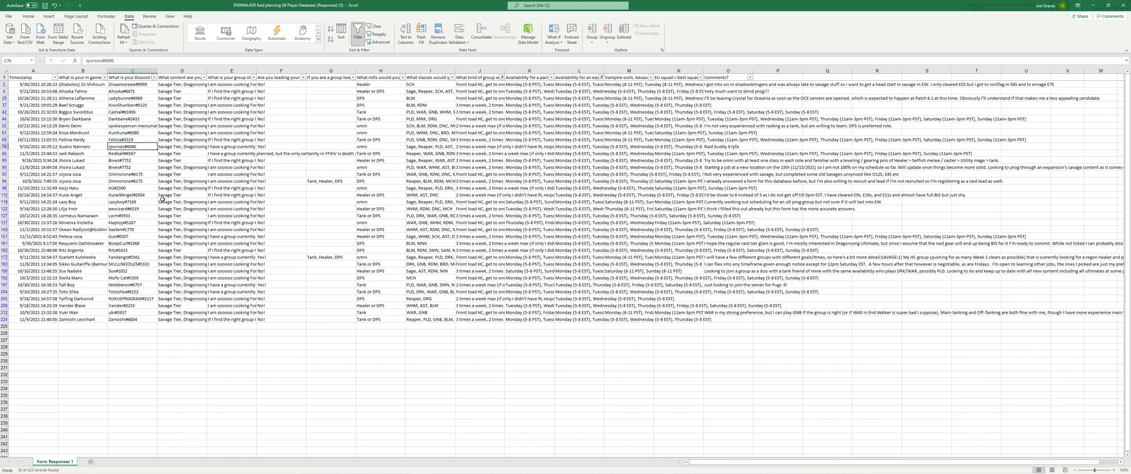
key("Down")
key("Down")
key("Down")
key("Down")
key("Down")
key("Down")
key("Down")
key("Down")
key("Down")
key("Down")
key("Down")
key("Down")
key("Down")
key("Down")
key("Down")
key("Down")
key("Down")
key("Down")
key("Down")
key("Down")
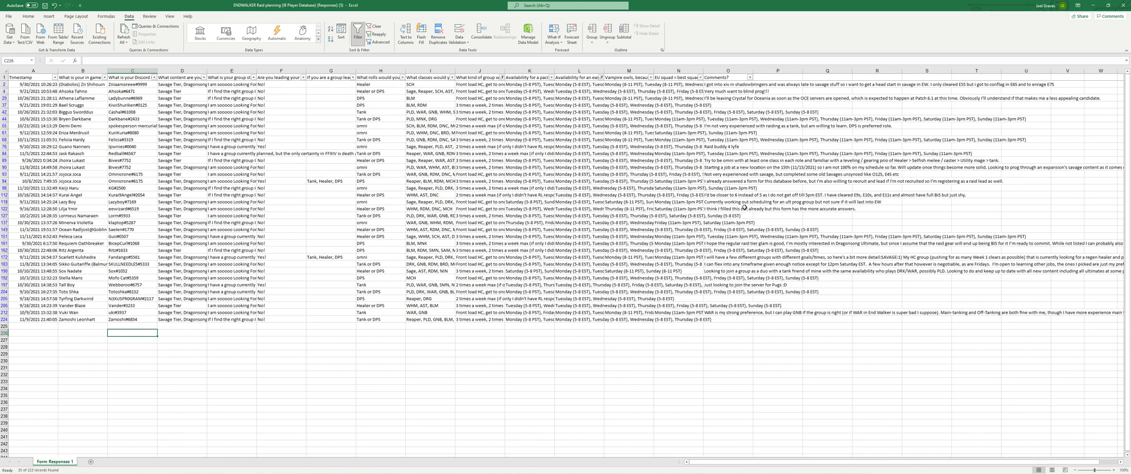
- Review the roles the filtered players want to play, from the first rows down to row 78
left_click(370, 86)
left_click(386, 105)
key("Down")
key("Down")
key("Down")
key("Down")
key("Down")
key("Down")
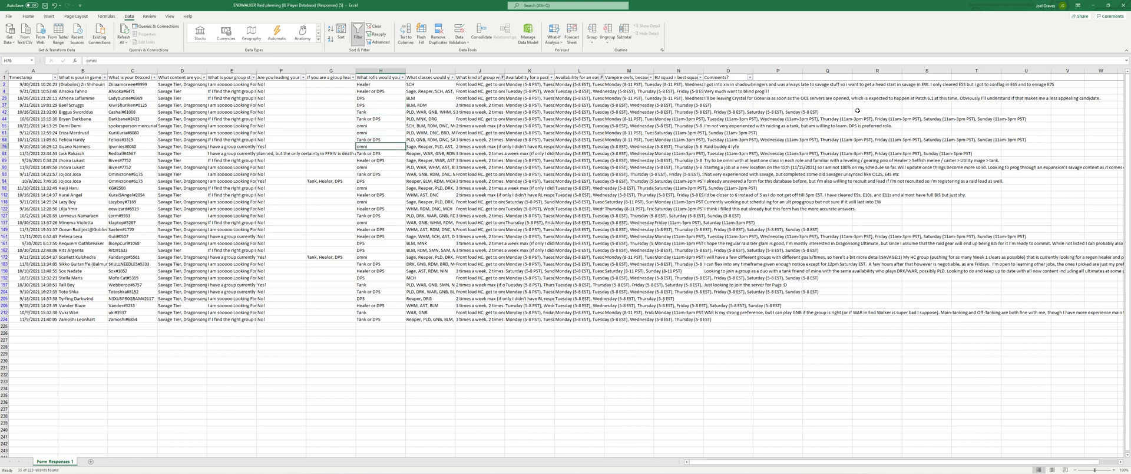
- Read through the filtered players' comments, starting with row 2
left_click(739, 86)
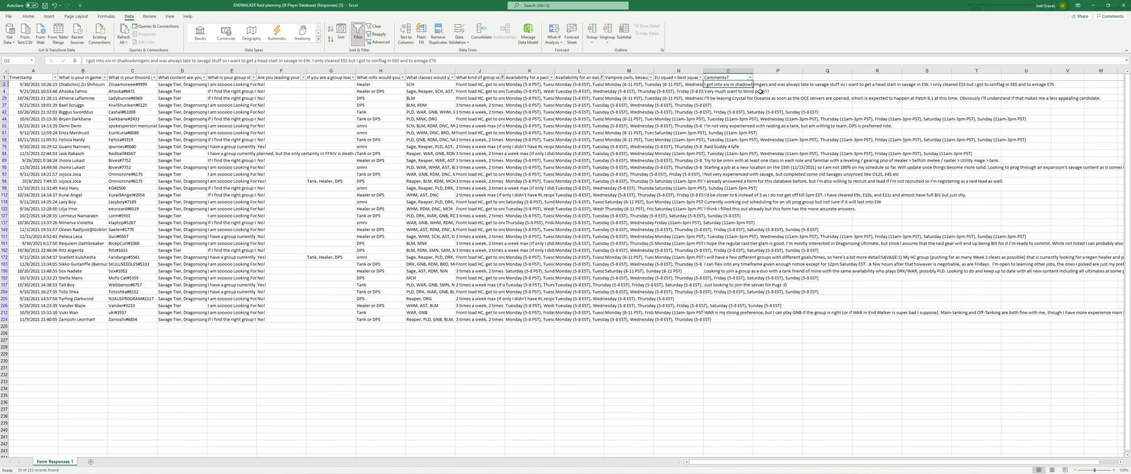
key("Down")
key("Down")
key("Down")
key("Down")
key("Down")
key("Down")
key("Down")
key("Down")
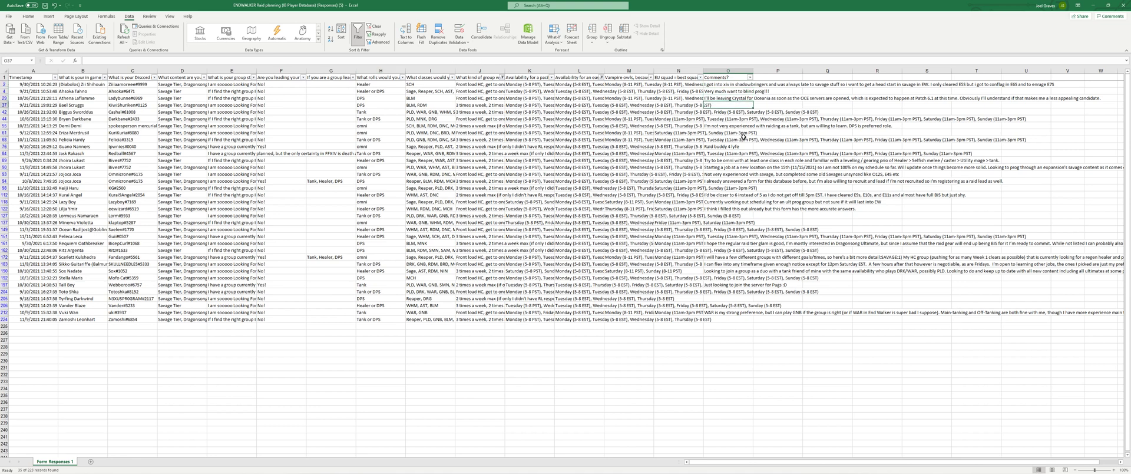
- Read further down the filtered players' comments to the one about completing old Savages unsynced, and leave the list for an empty cell below
key("Down")
key("Down")
key("Down")
key("Down")
key("Down")
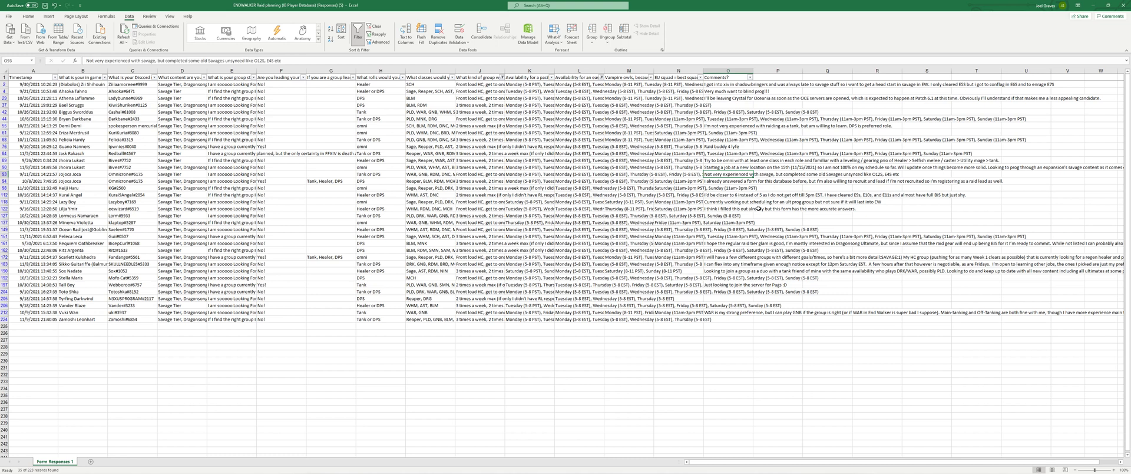
left_click(482, 354)
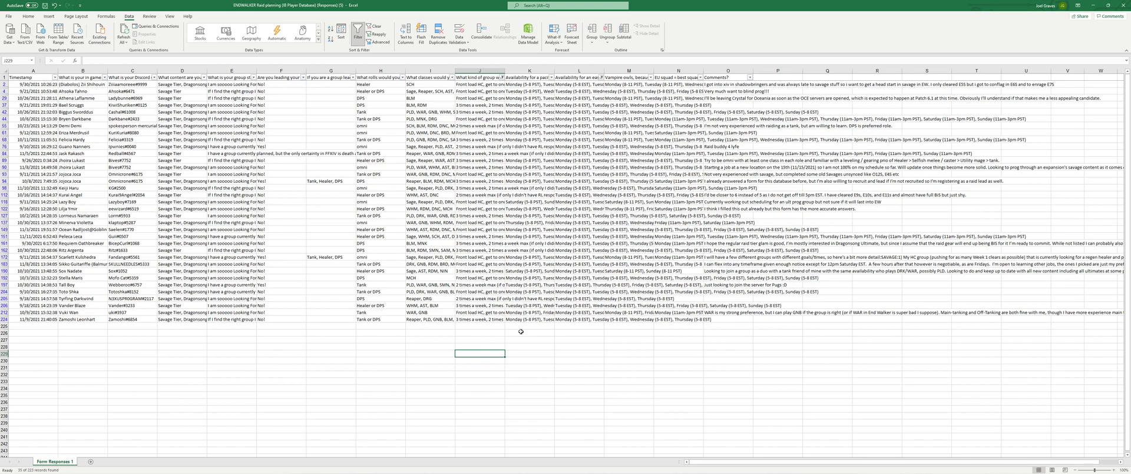
- Minimize both Excel workbook windows and switch to Discord, showing the player-database channel of Crystal Raid Buddies
left_click(1093, 5)
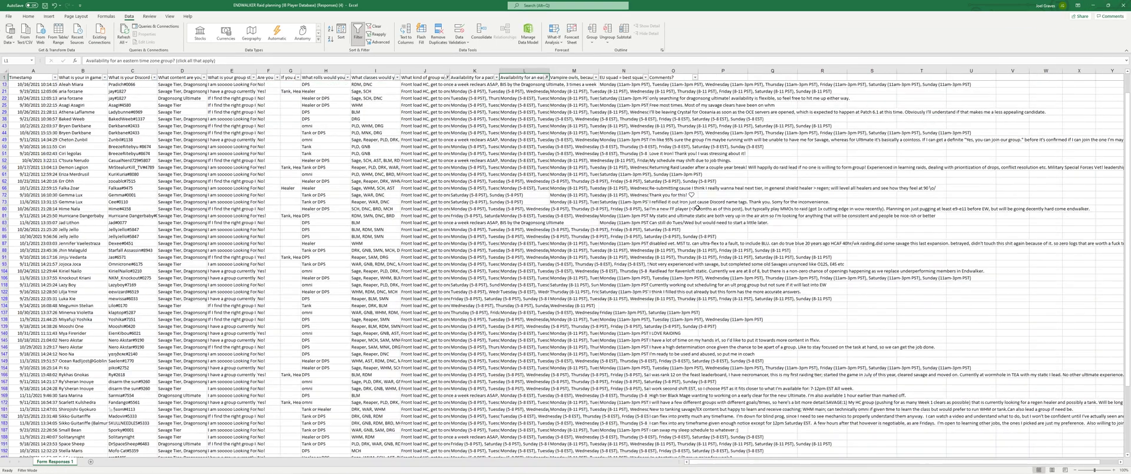
left_click(1092, 4)
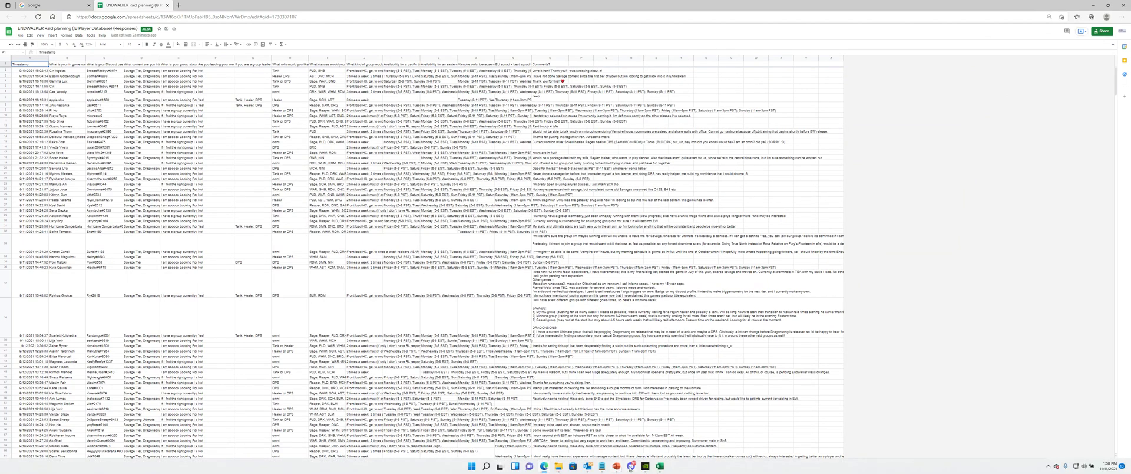
left_click(631, 466)
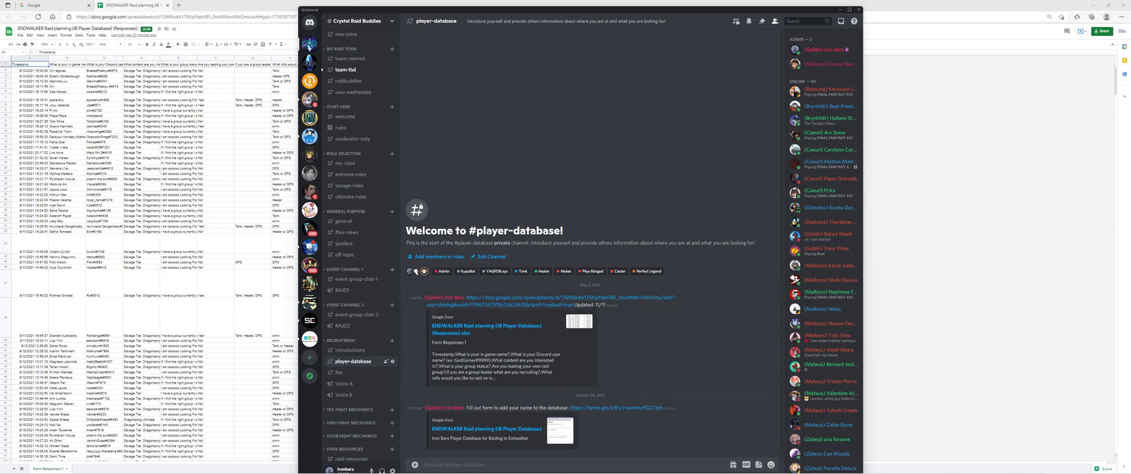
mouse_move(1042, 467)
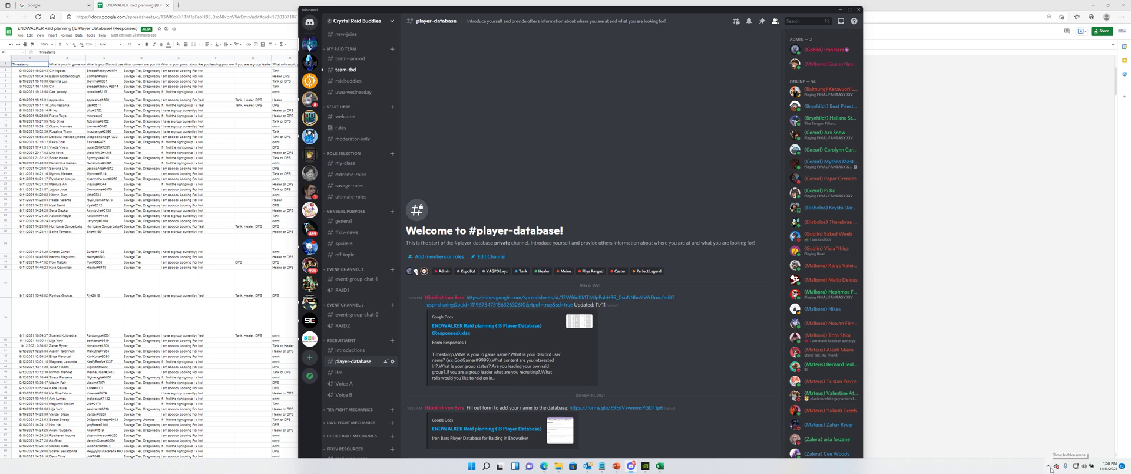